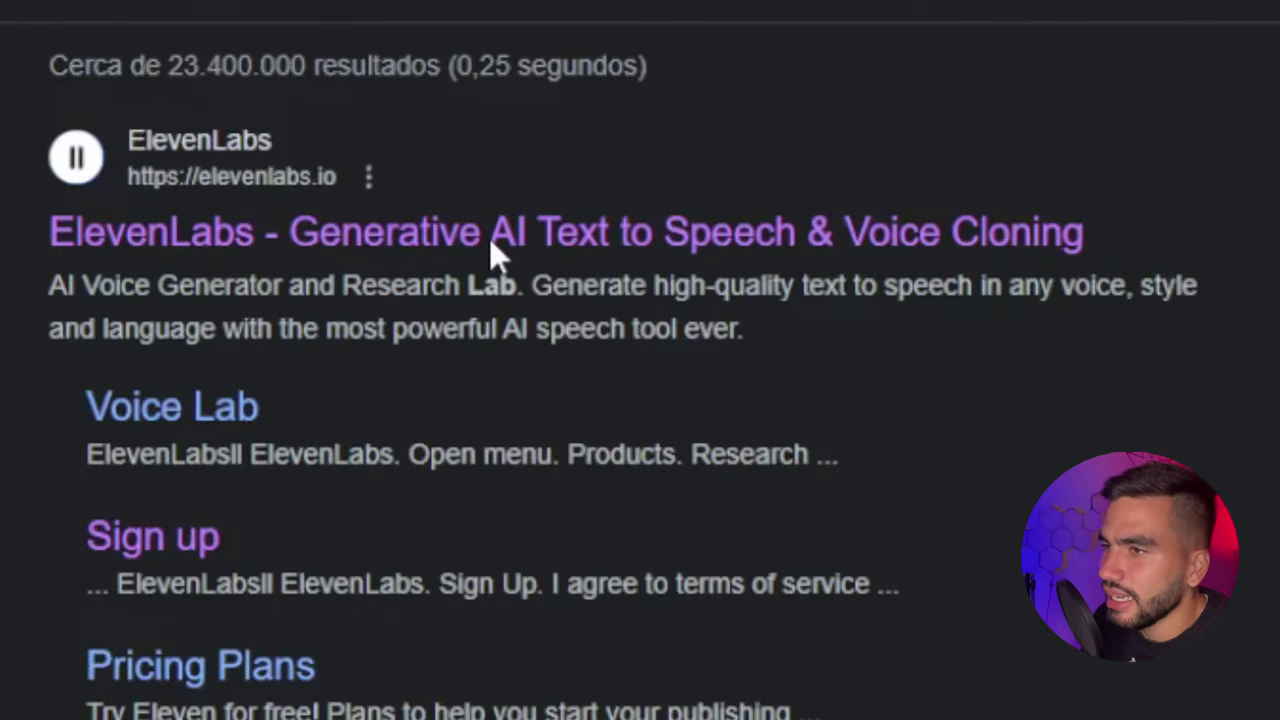
Open the ElevenLabs site from the search results and enter "hola" as the demo speech text
{"action": "left_click", "coordinate": [313, 238]}
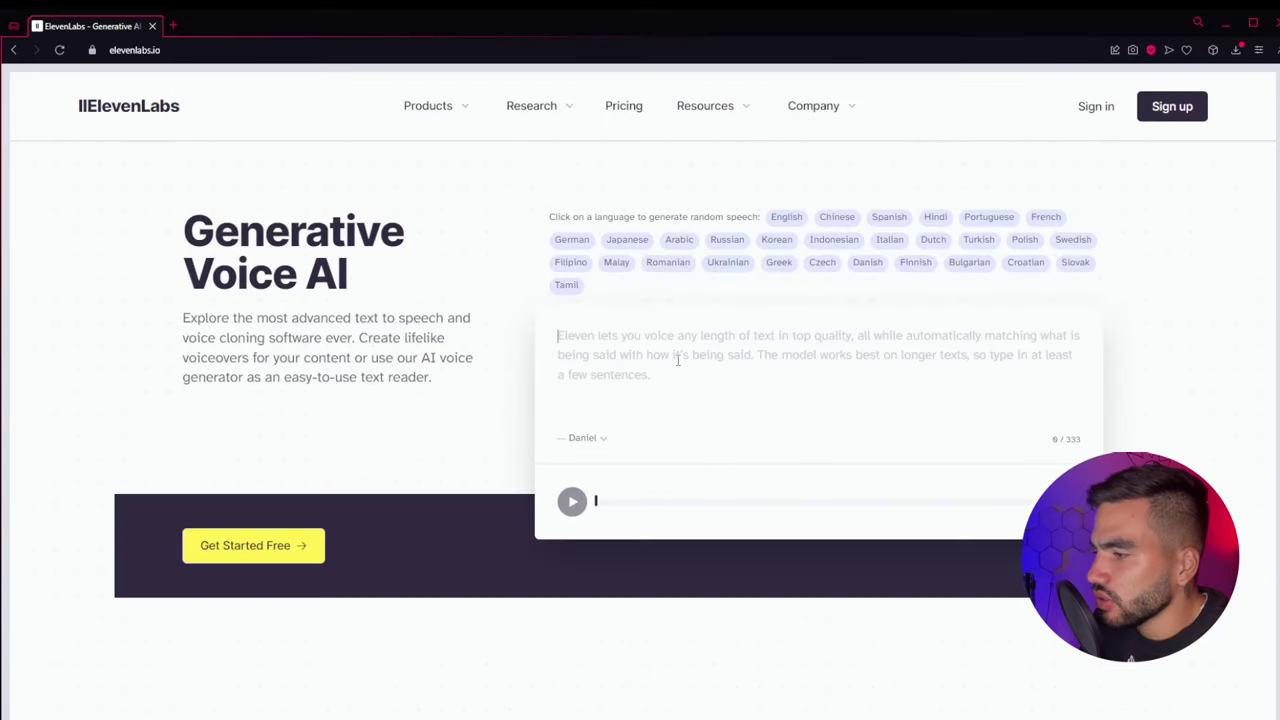
{"action": "scroll", "coordinate": [679, 366], "scroll_direction": "down", "scroll_amount": 1}
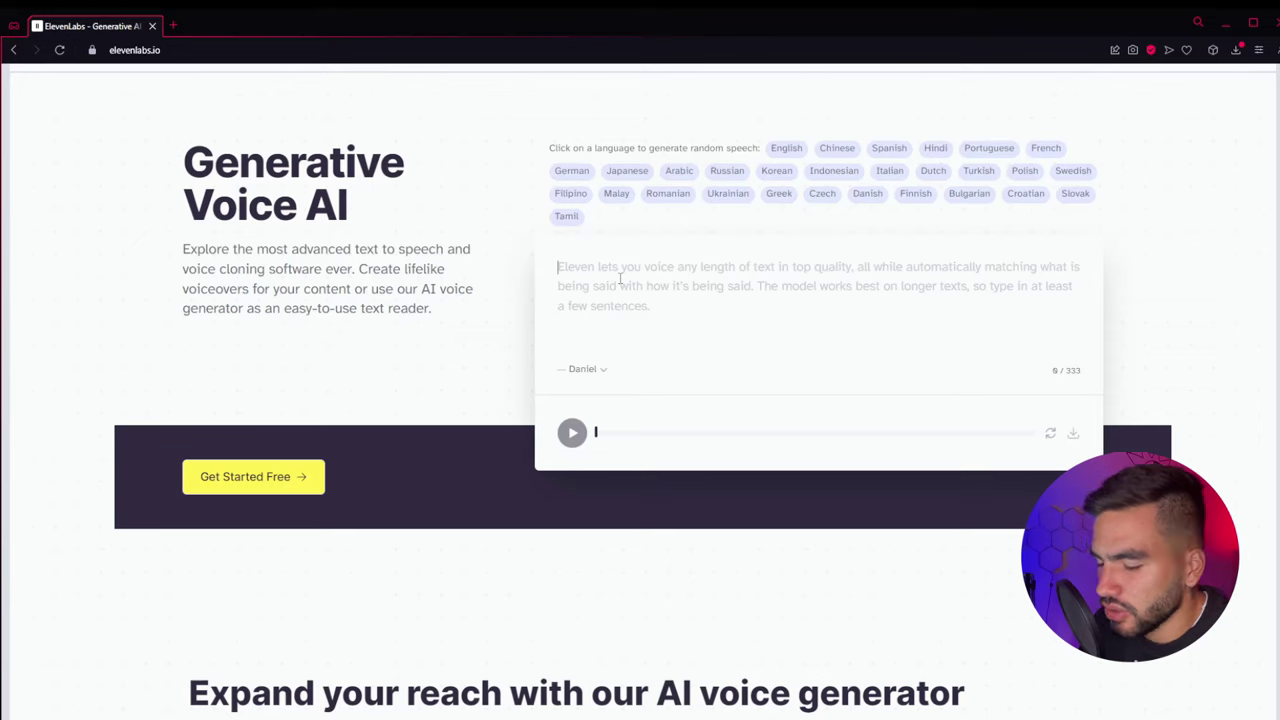
{"action": "type", "text": "hola"}
Browse the list of voices available for the homepage speech demo
{"action": "left_click", "coordinate": [578, 441]}
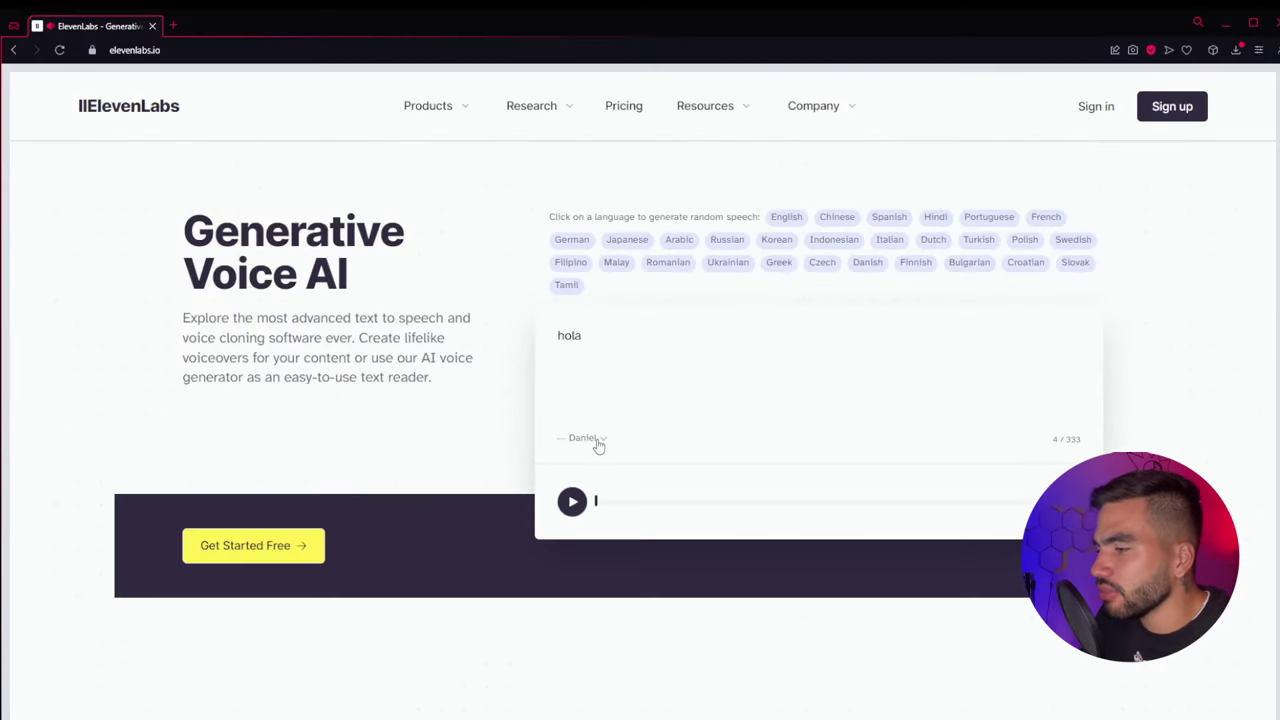
{"action": "left_click", "coordinate": [256, 584]}
{"action": "scroll", "coordinate": [608, 518], "scroll_direction": "down", "scroll_amount": 5}
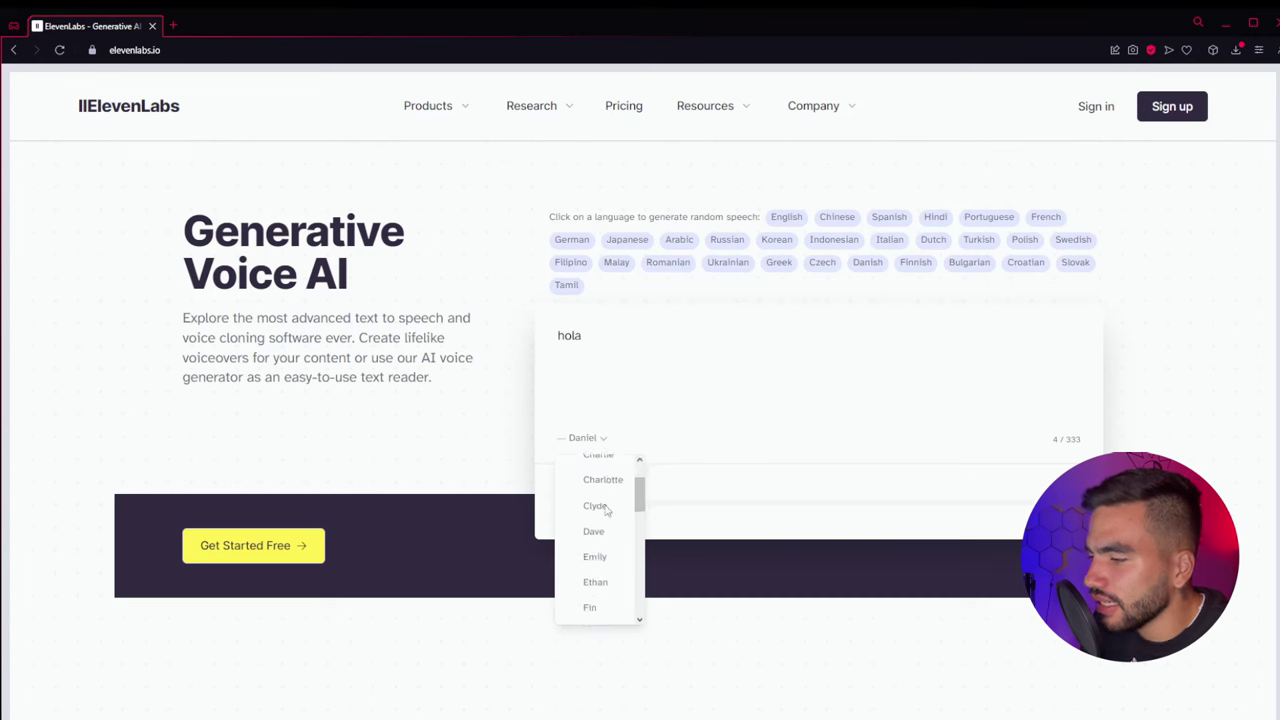
{"action": "scroll", "coordinate": [597, 551], "scroll_direction": "up", "scroll_amount": 3}
{"action": "left_click", "coordinate": [771, 638]}
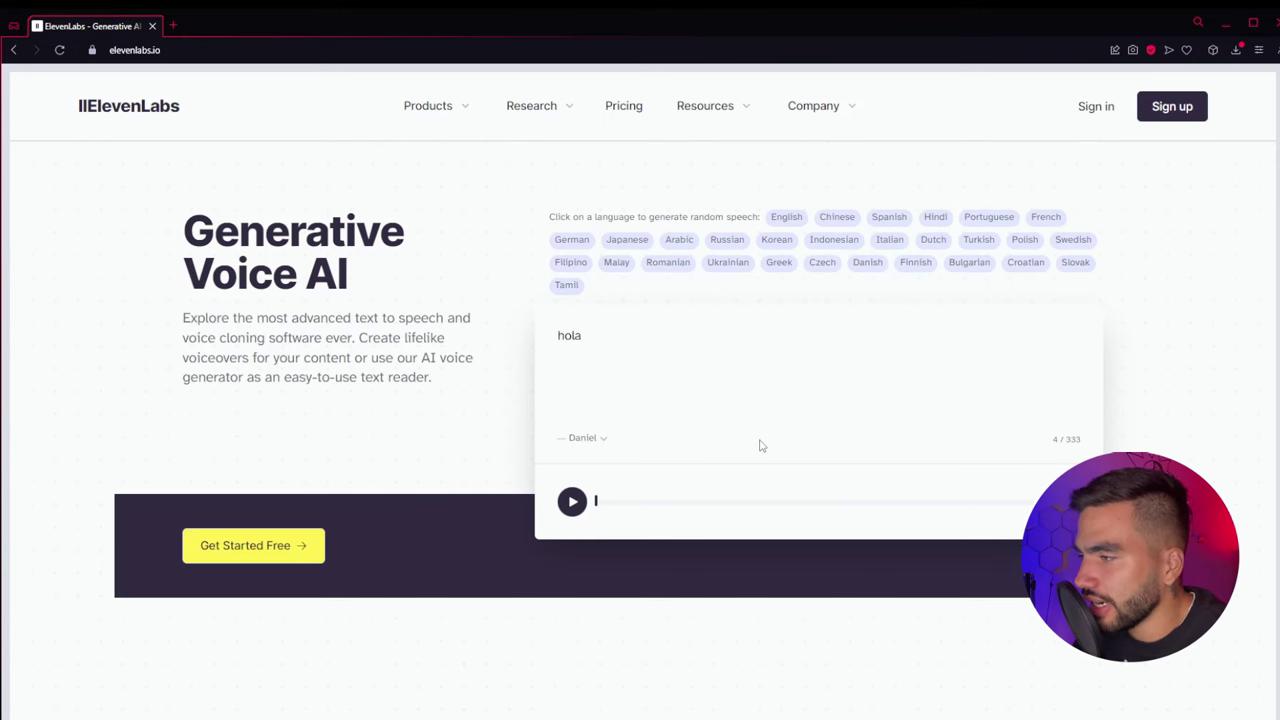
Open the Text to Speech product page and listen to the Nicole and Grace voice samples
{"action": "left_click", "coordinate": [428, 105]}
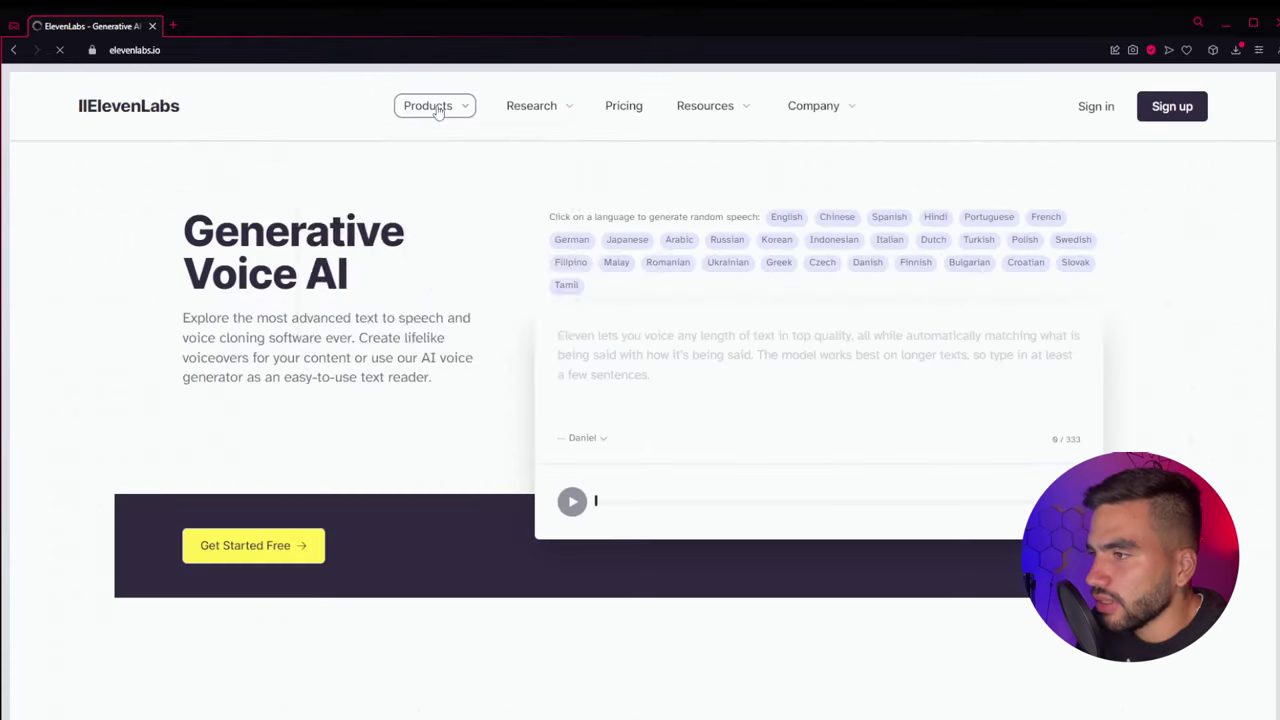
{"action": "left_click", "coordinate": [336, 320]}
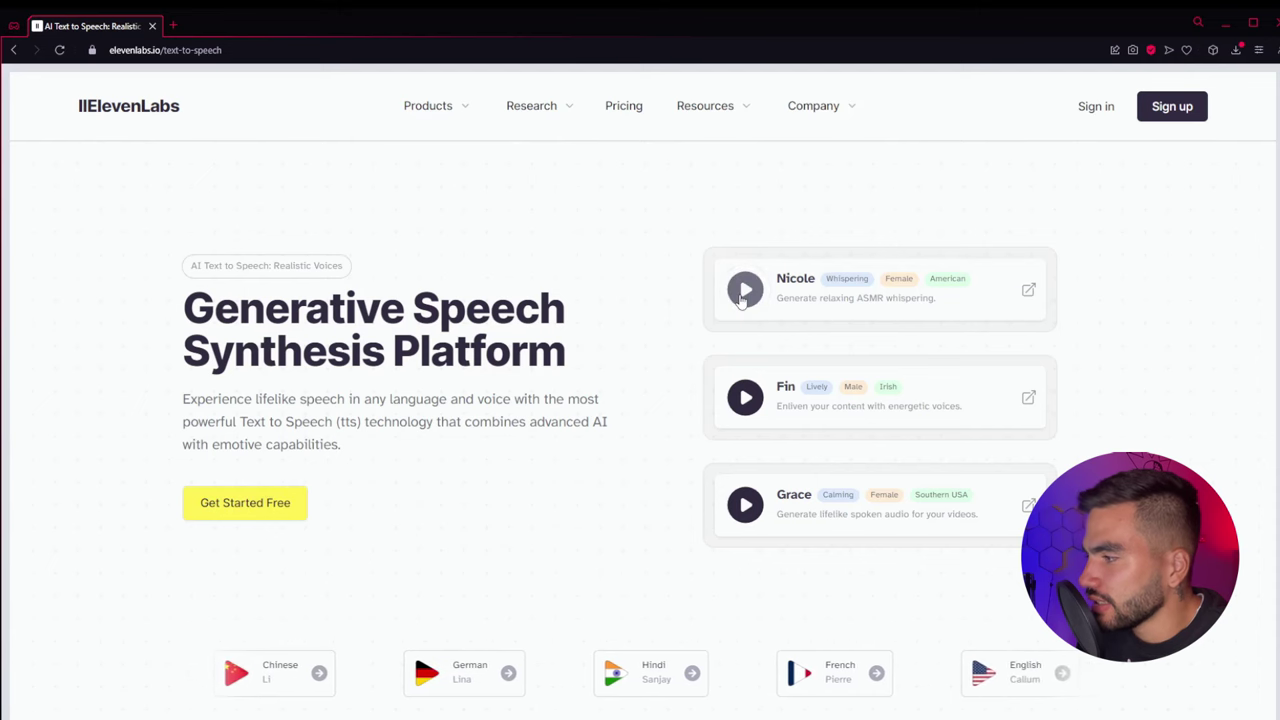
{"action": "left_click", "coordinate": [741, 300]}
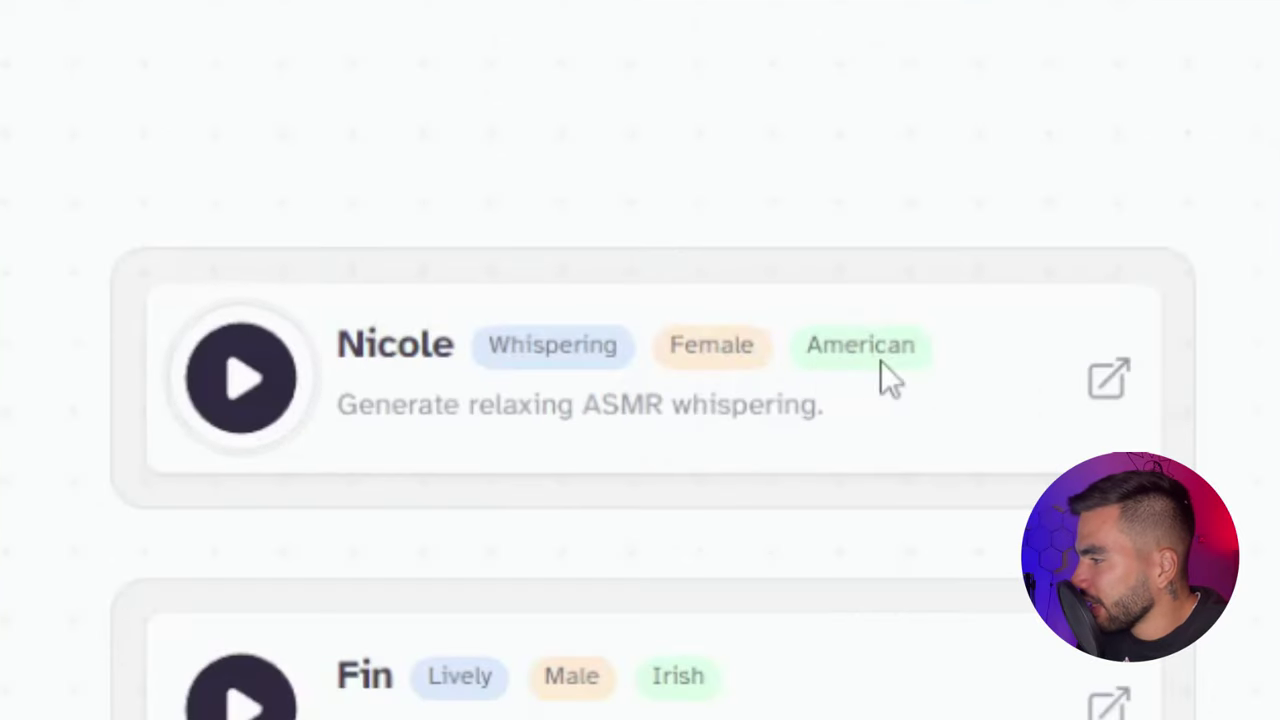
{"action": "left_click", "coordinate": [250, 395]}
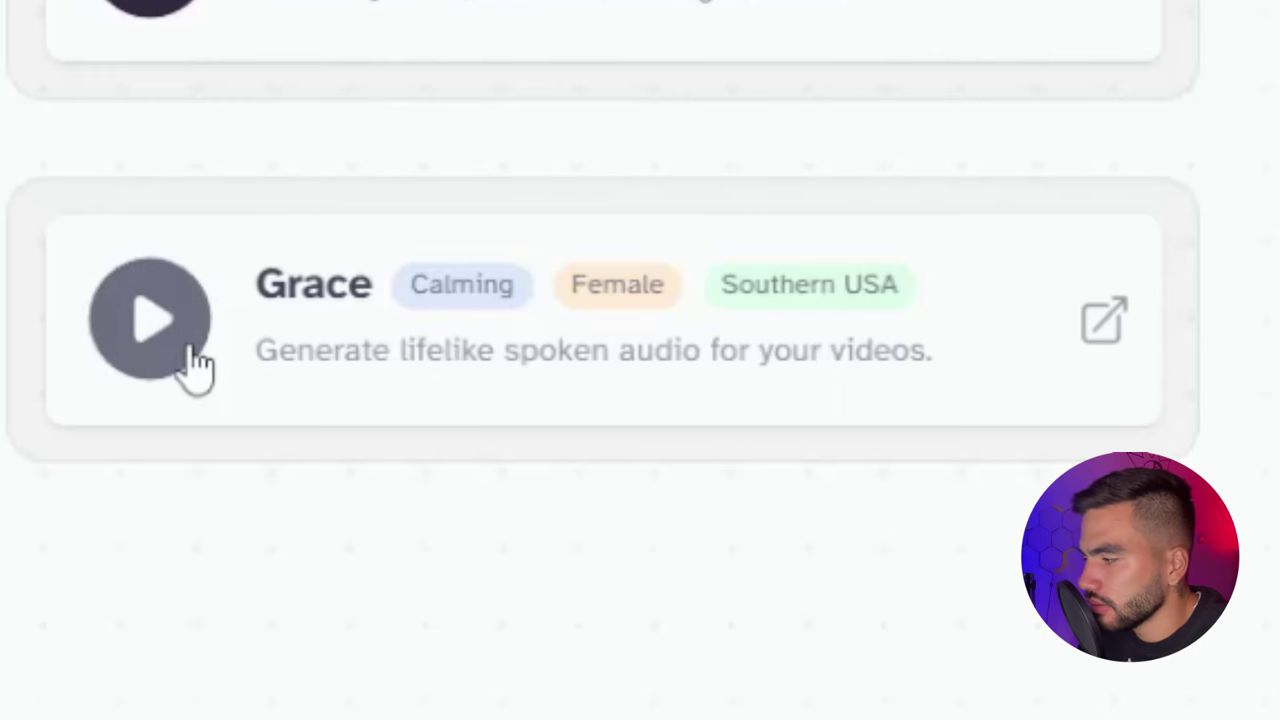
{"action": "left_click", "coordinate": [190, 352]}
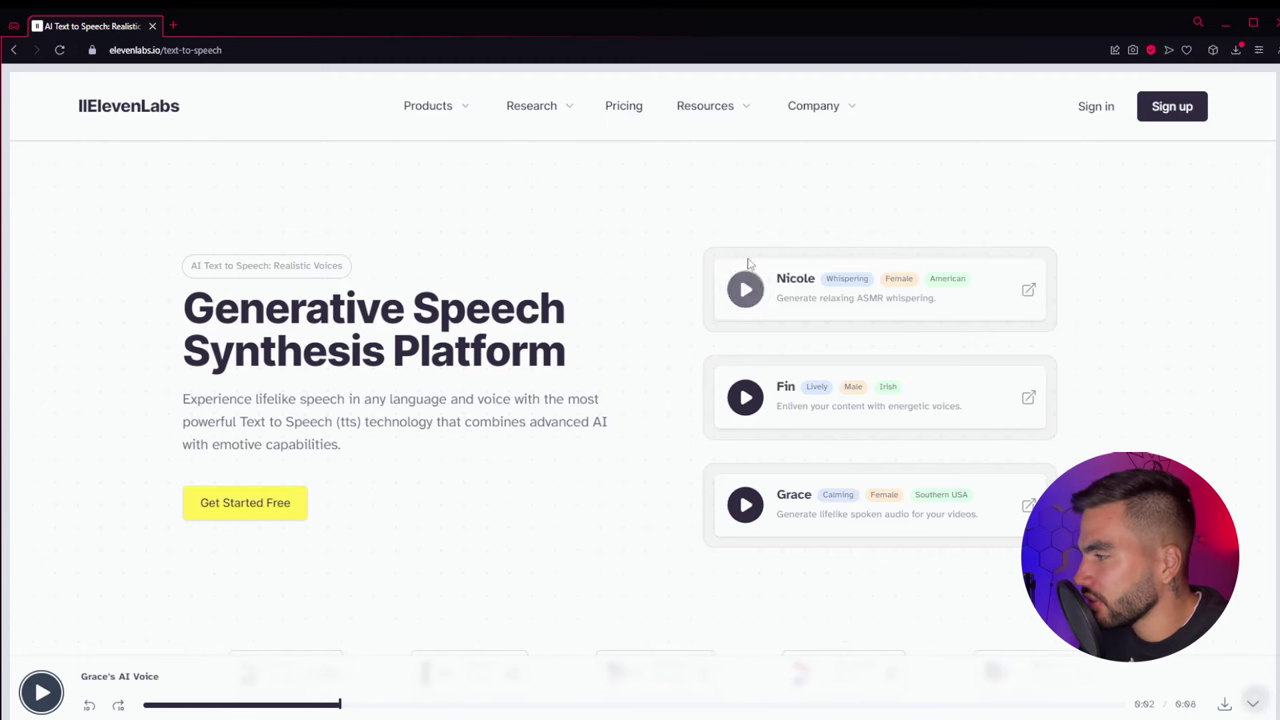
Sign up to reach the account's Speech Synthesis page and look through the History of generated samples
{"action": "left_click", "coordinate": [1170, 110]}
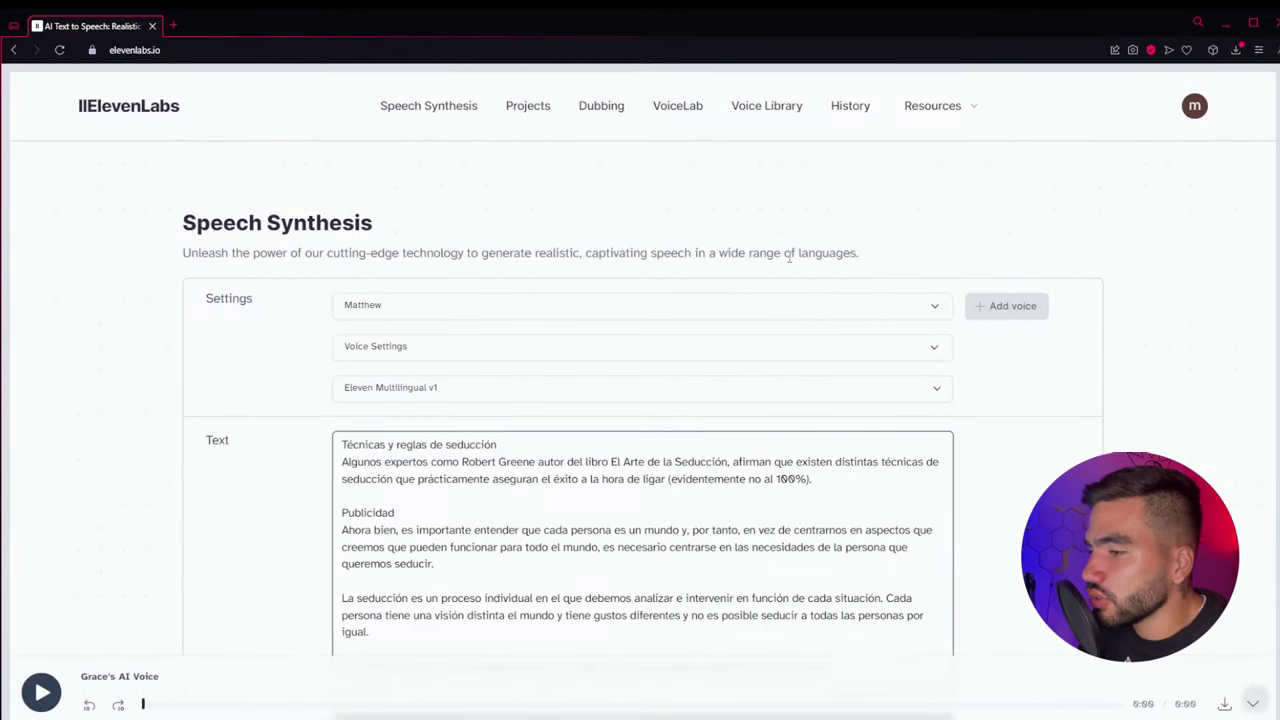
{"action": "scroll", "coordinate": [291, 283], "scroll_direction": "down", "scroll_amount": 1}
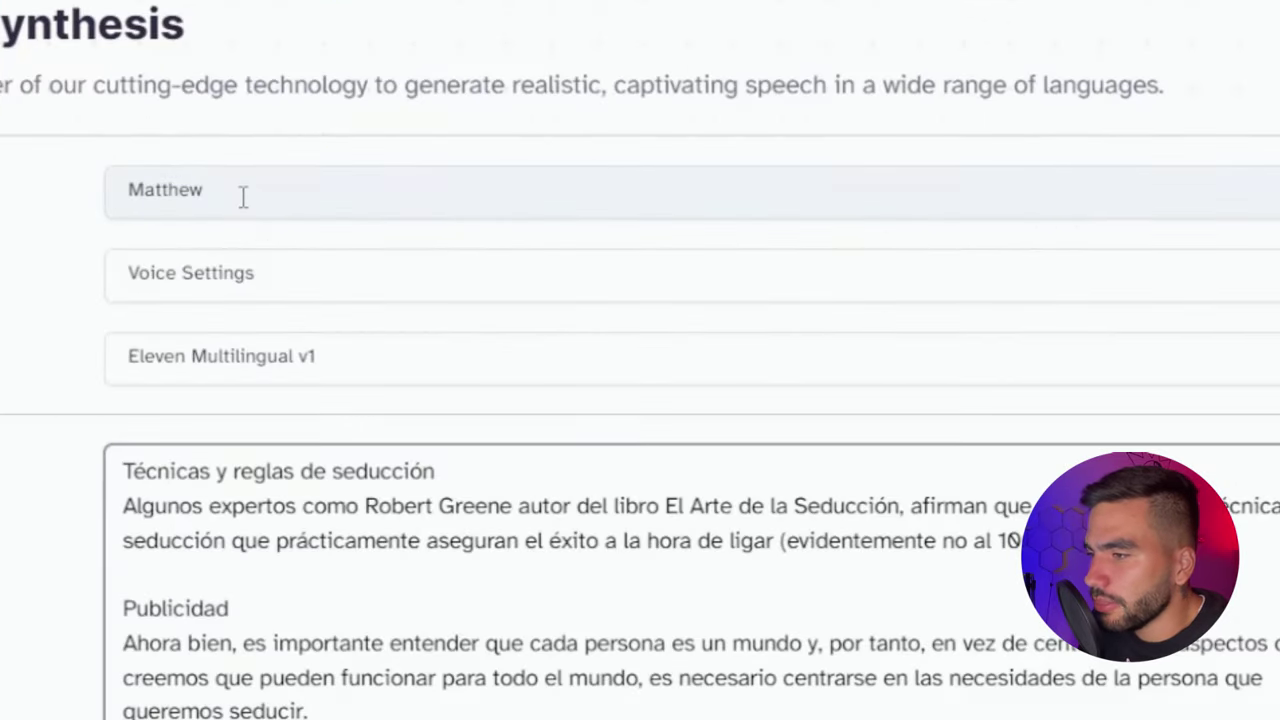
{"action": "left_click", "coordinate": [848, 107]}
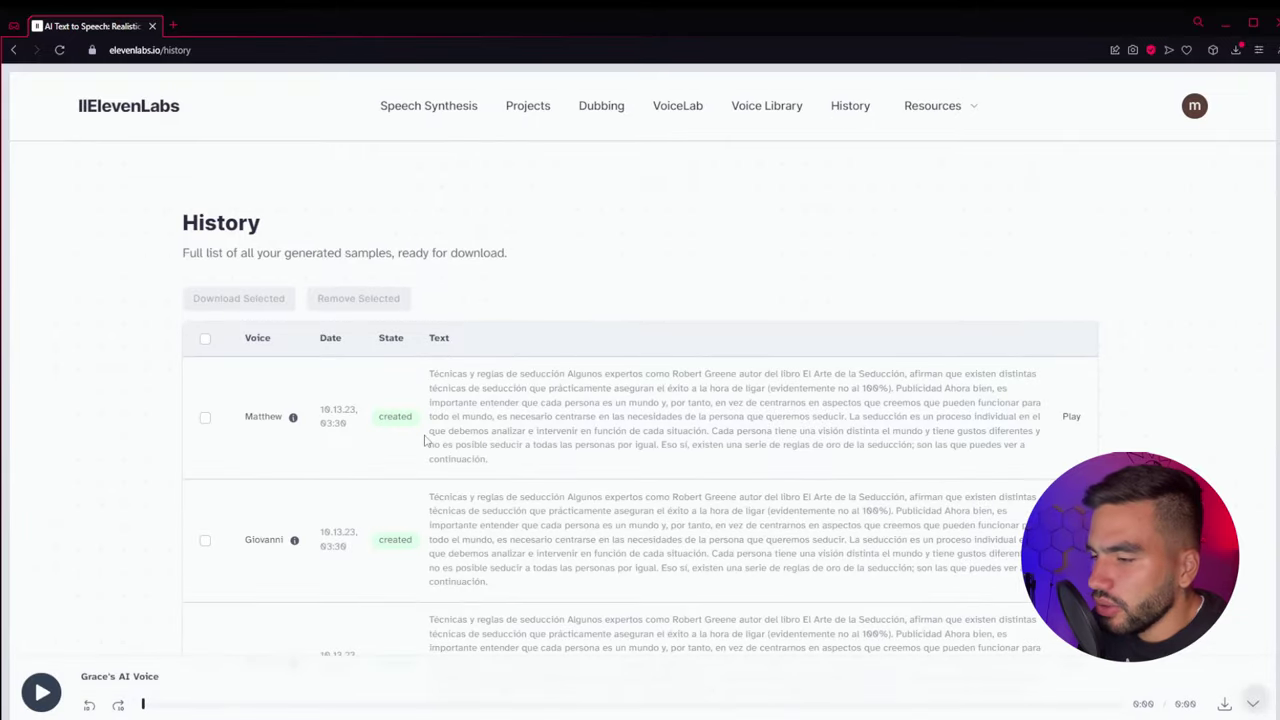
{"action": "scroll", "coordinate": [425, 440], "scroll_direction": "down", "scroll_amount": 10}
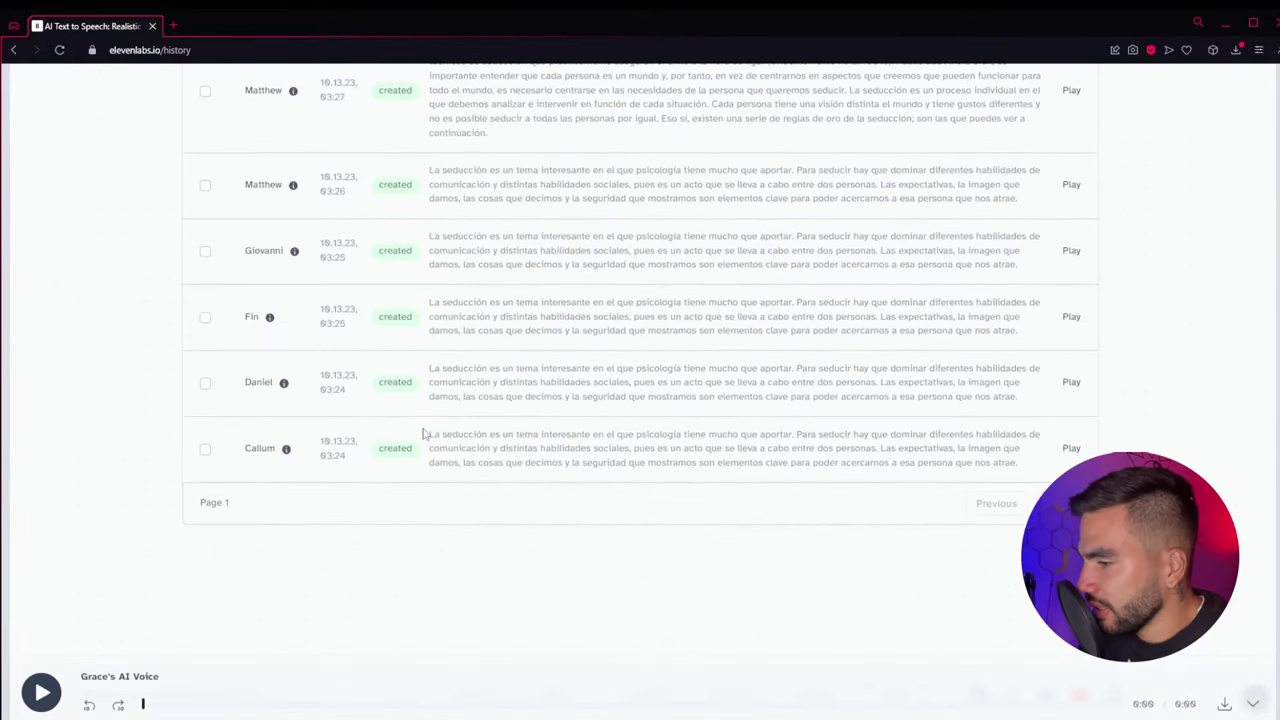
{"action": "scroll", "coordinate": [371, 400], "scroll_direction": "up", "scroll_amount": 10}
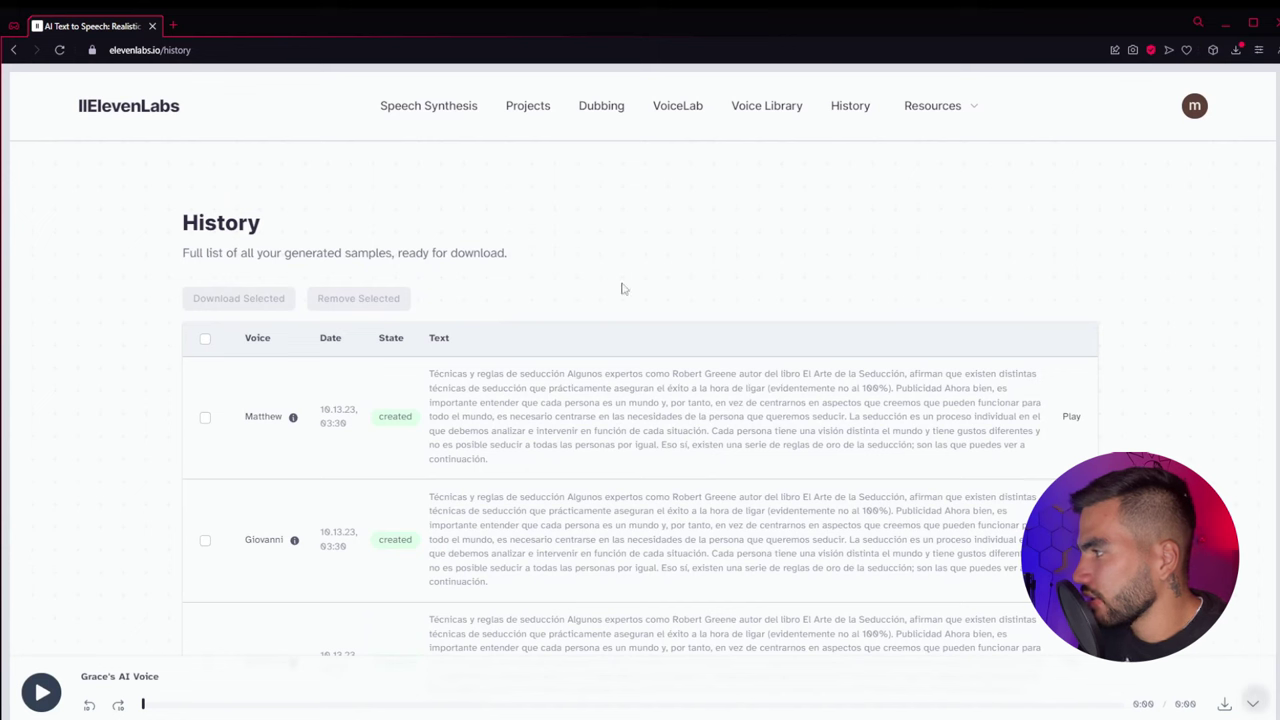
Open the account's subscription page and compare the prices and included features of all plans
{"action": "left_click", "coordinate": [943, 109]}
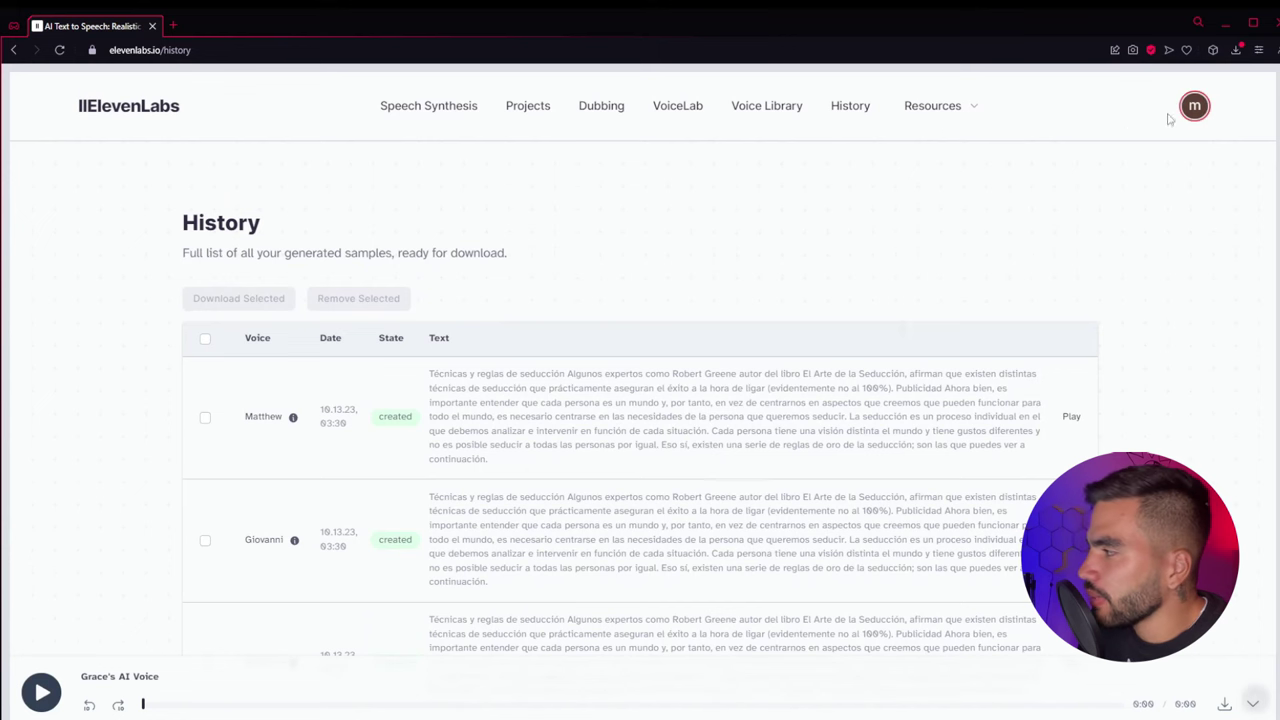
{"action": "left_click", "coordinate": [1194, 107]}
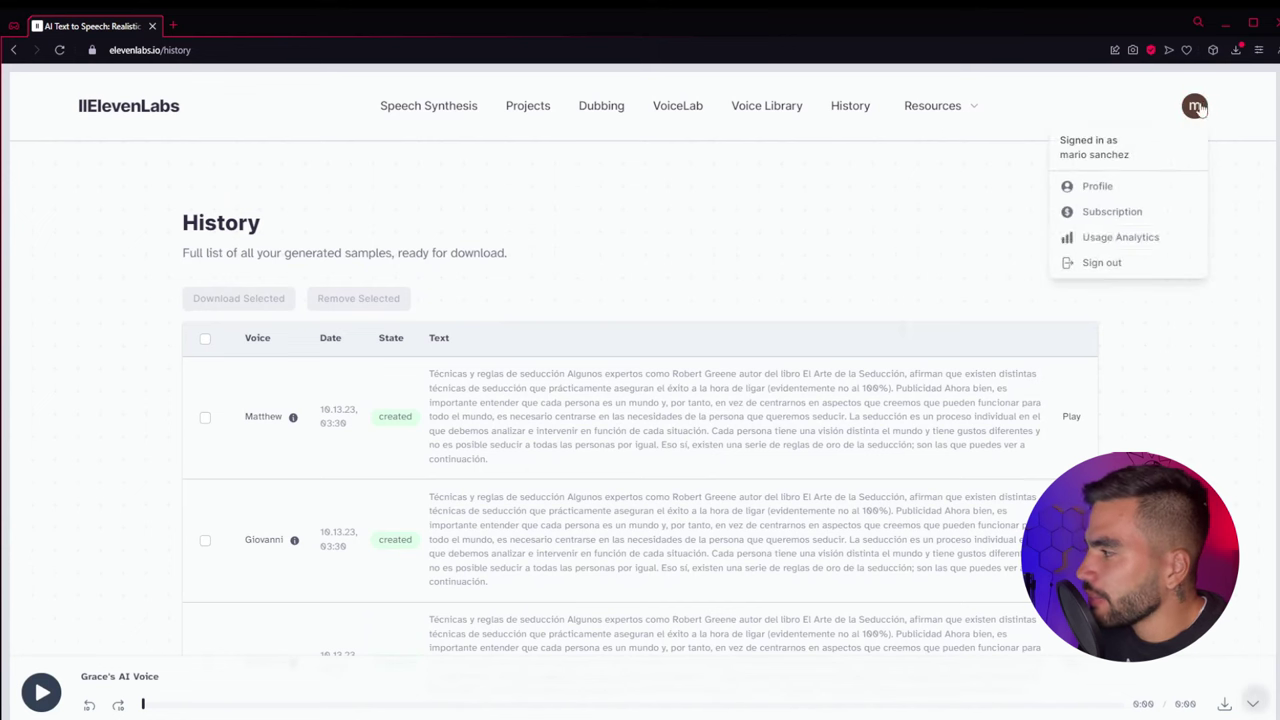
{"action": "left_click", "coordinate": [1110, 212]}
{"action": "scroll", "coordinate": [366, 450], "scroll_direction": "down", "scroll_amount": 2}
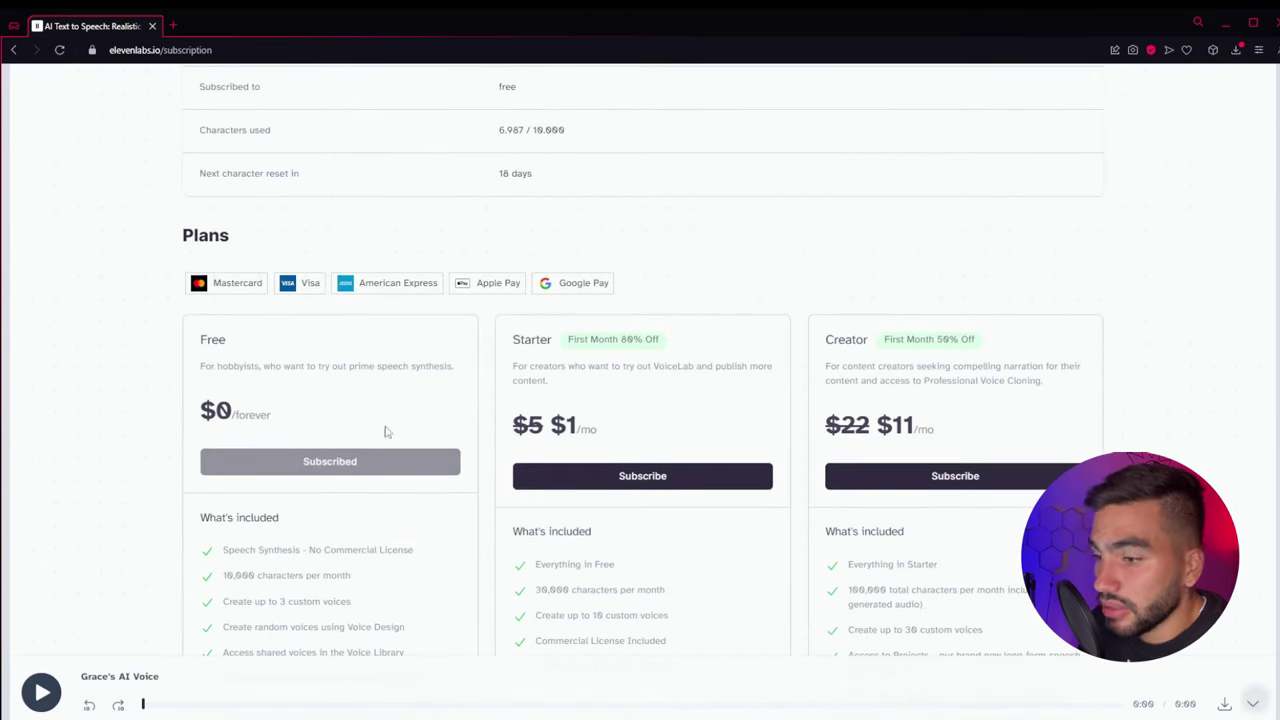
{"action": "scroll", "coordinate": [266, 400], "scroll_direction": "down", "scroll_amount": 1}
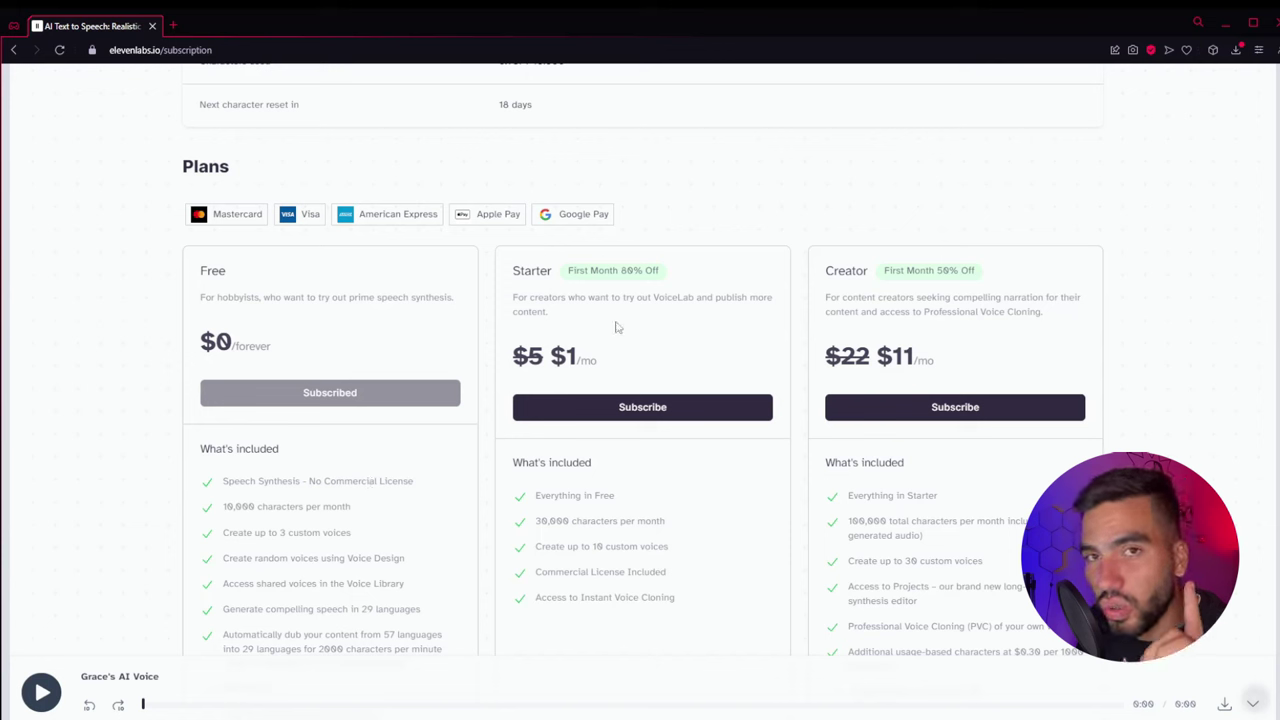
{"action": "left_click_drag", "start_coordinate": [543, 380], "coordinate": [522, 358]}
{"action": "left_click", "coordinate": [522, 356]}
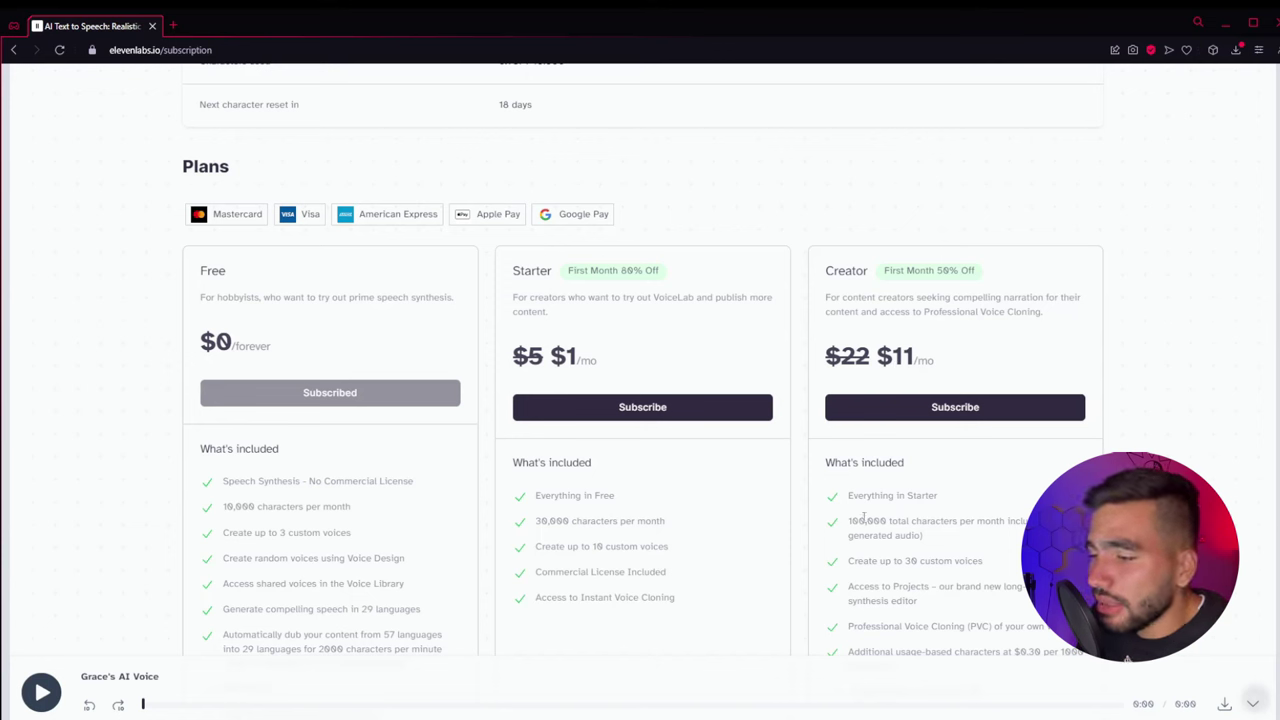
{"action": "scroll", "coordinate": [869, 519], "scroll_direction": "down", "scroll_amount": 1}
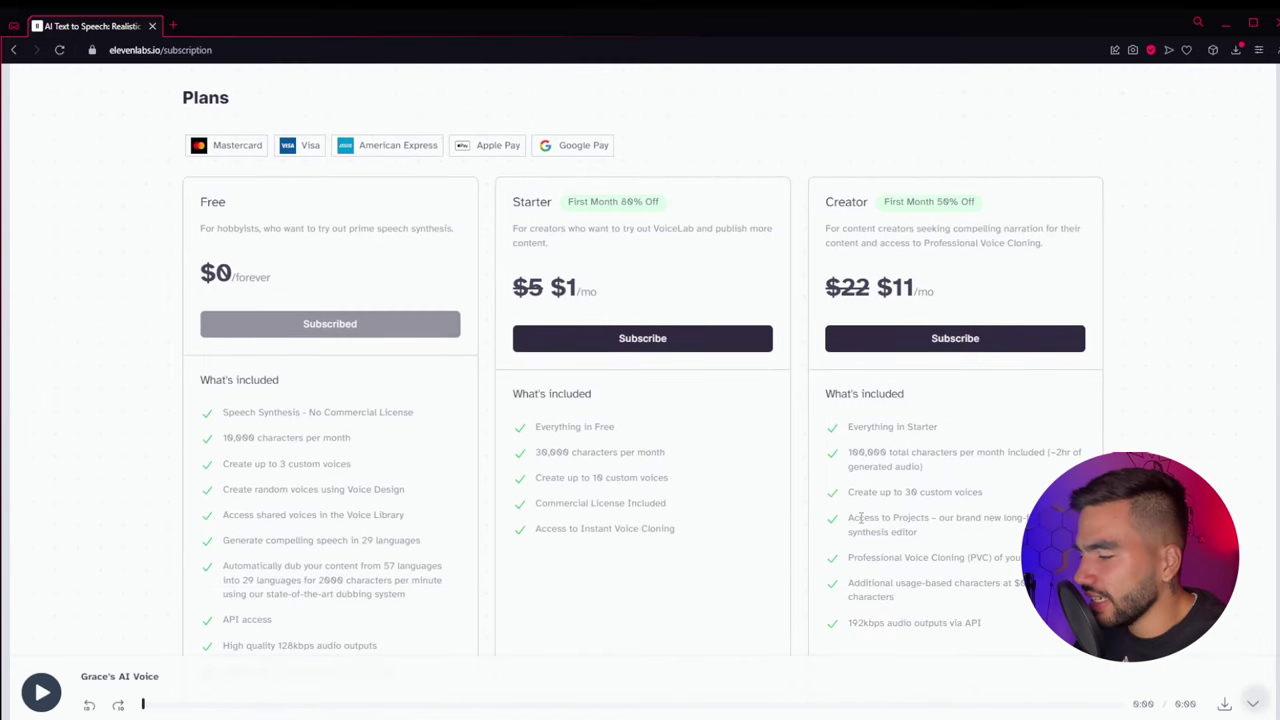
{"action": "scroll", "coordinate": [860, 518], "scroll_direction": "down", "scroll_amount": 8}
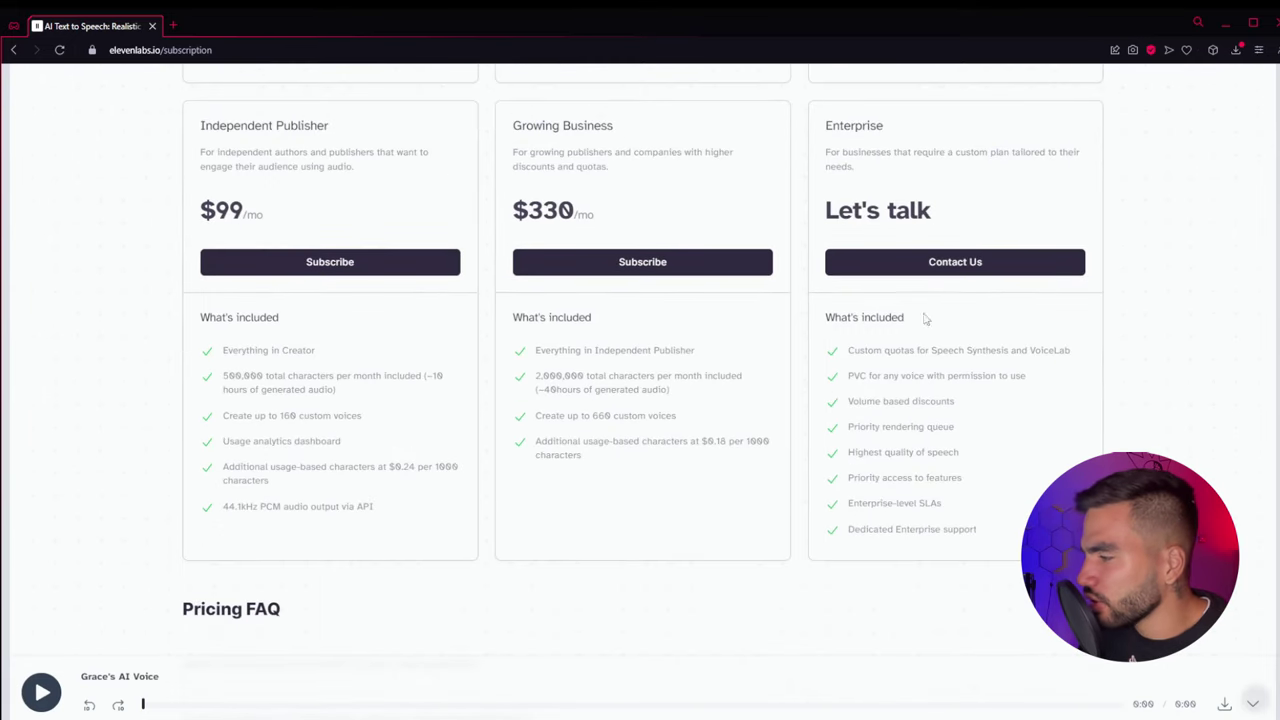
{"action": "scroll", "coordinate": [920, 340], "scroll_direction": "down", "scroll_amount": 2}
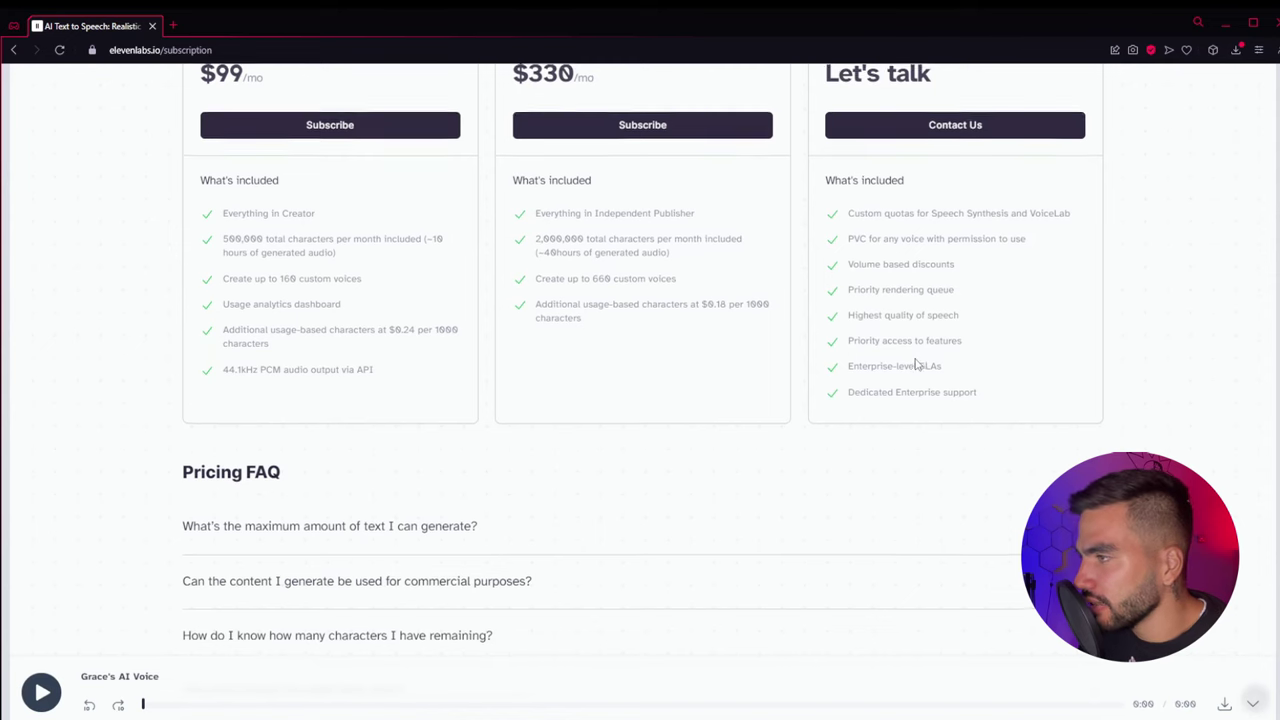
Check the number of characters used against the quota in the subscription summary
{"action": "scroll", "coordinate": [800, 350], "scroll_direction": "up", "scroll_amount": 12}
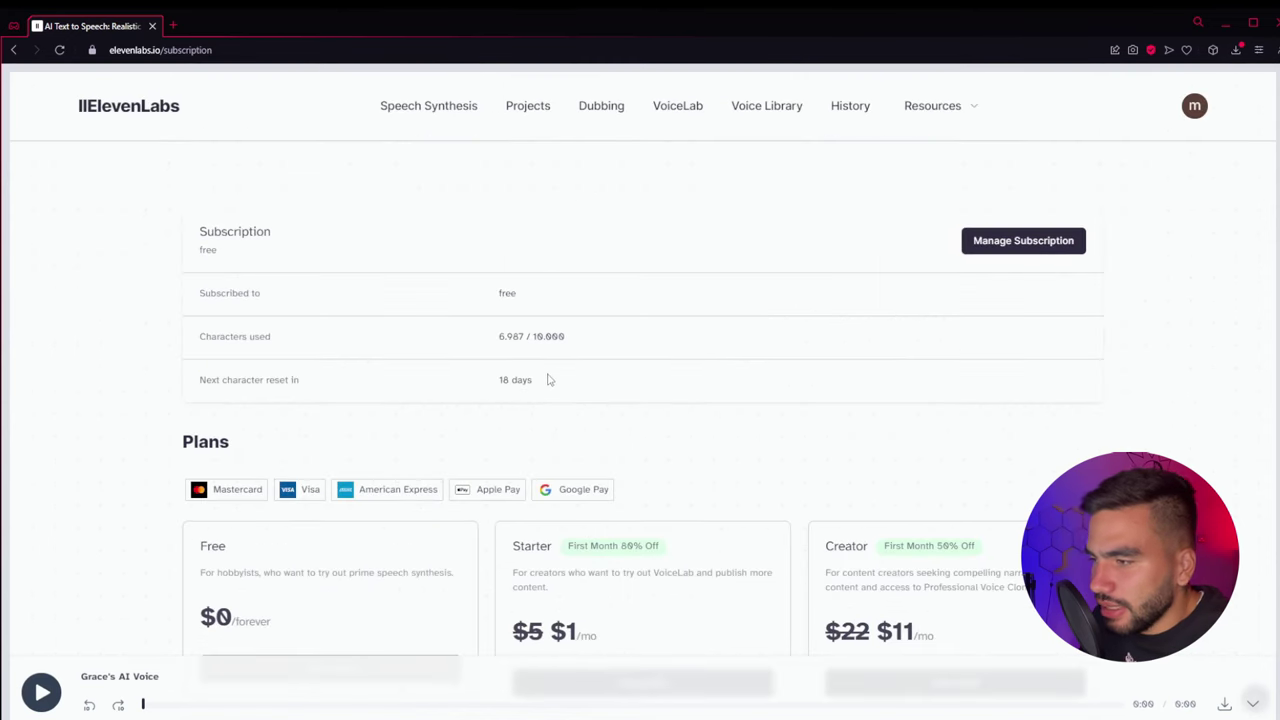
{"action": "left_click_drag", "start_coordinate": [497, 336], "coordinate": [617, 338]}
{"action": "left_click", "coordinate": [606, 341]}
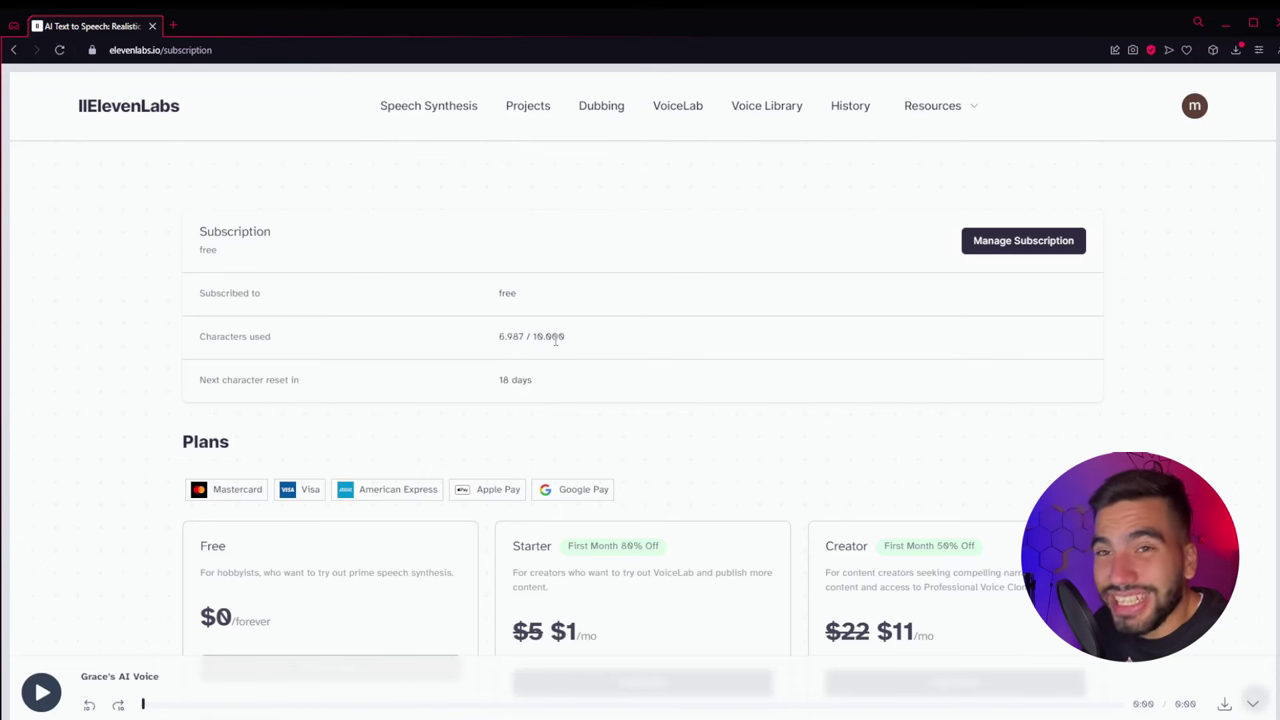
Open Speech Synthesis and listen to the preview of the Matthew voice
{"action": "left_click", "coordinate": [426, 110]}
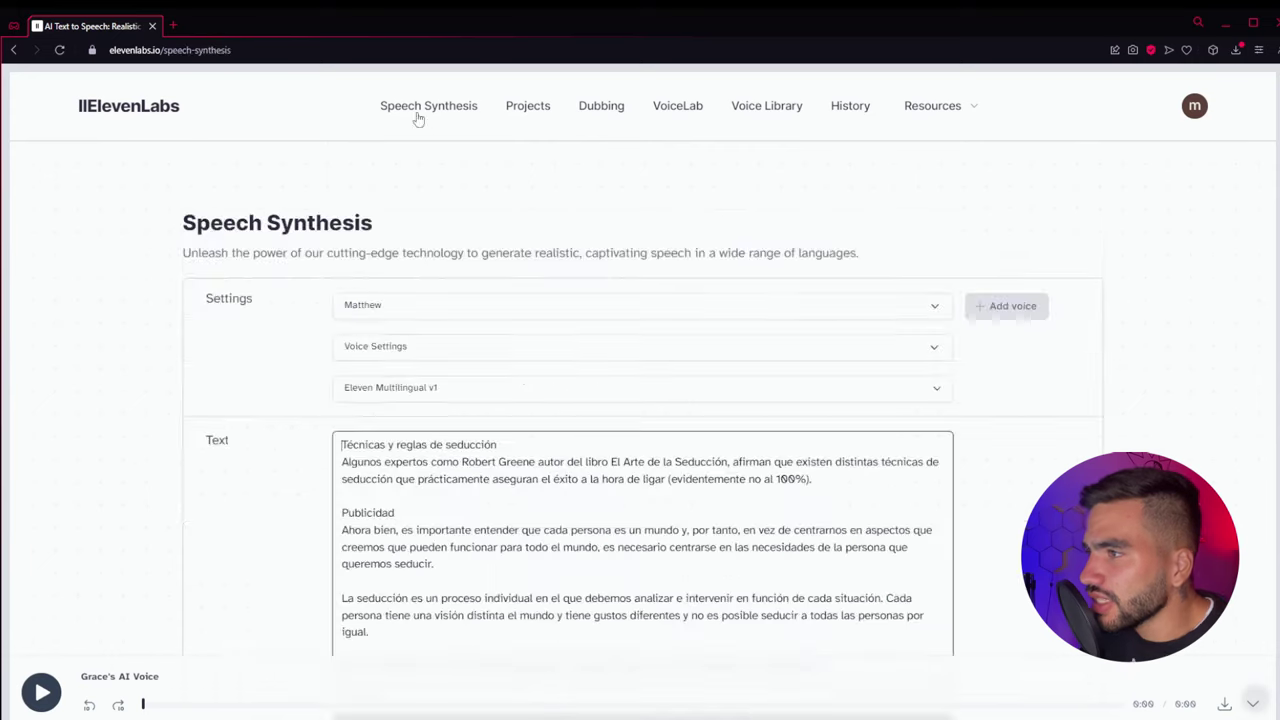
{"action": "scroll", "coordinate": [508, 220], "scroll_direction": "down", "scroll_amount": 1}
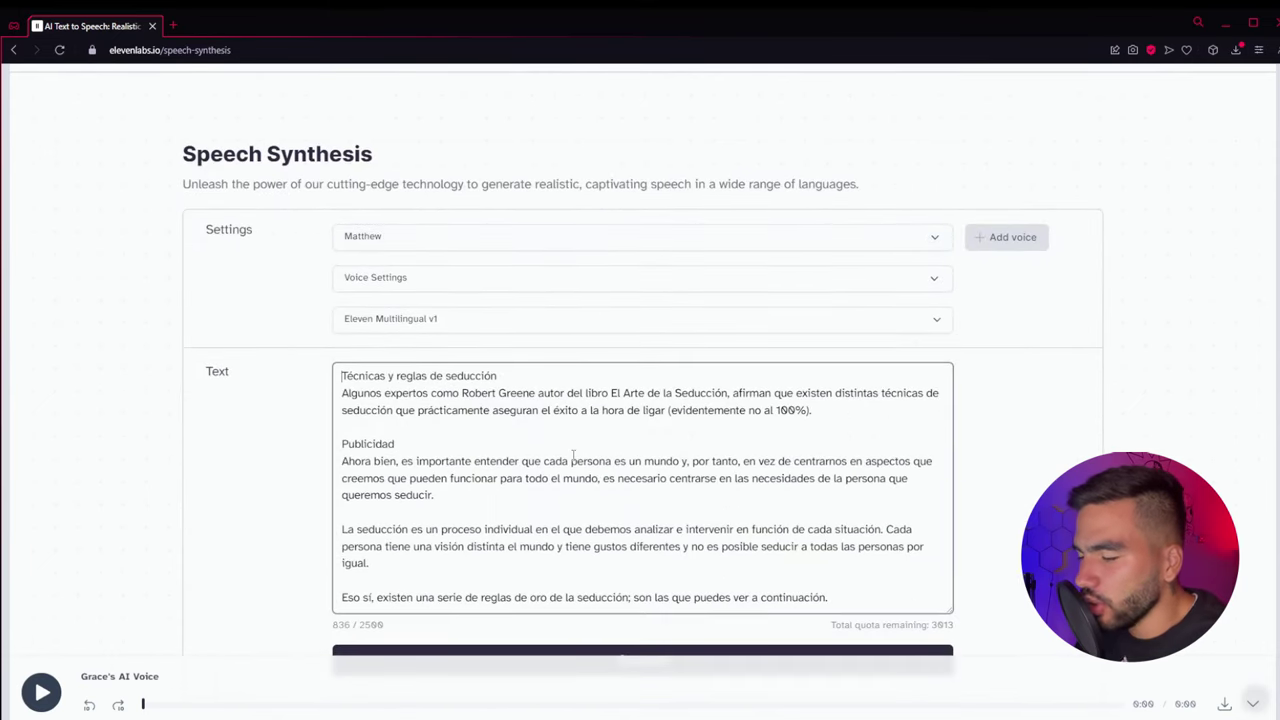
{"action": "left_click", "coordinate": [430, 237]}
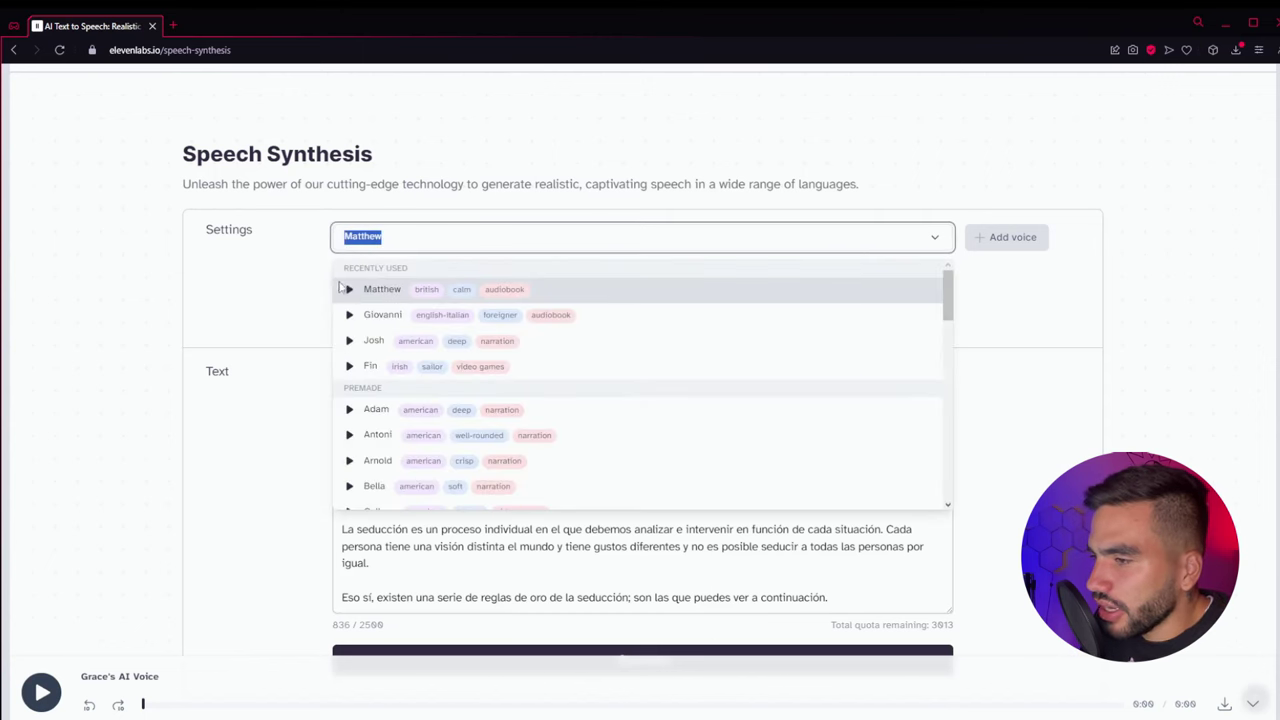
{"action": "left_click", "coordinate": [349, 292]}
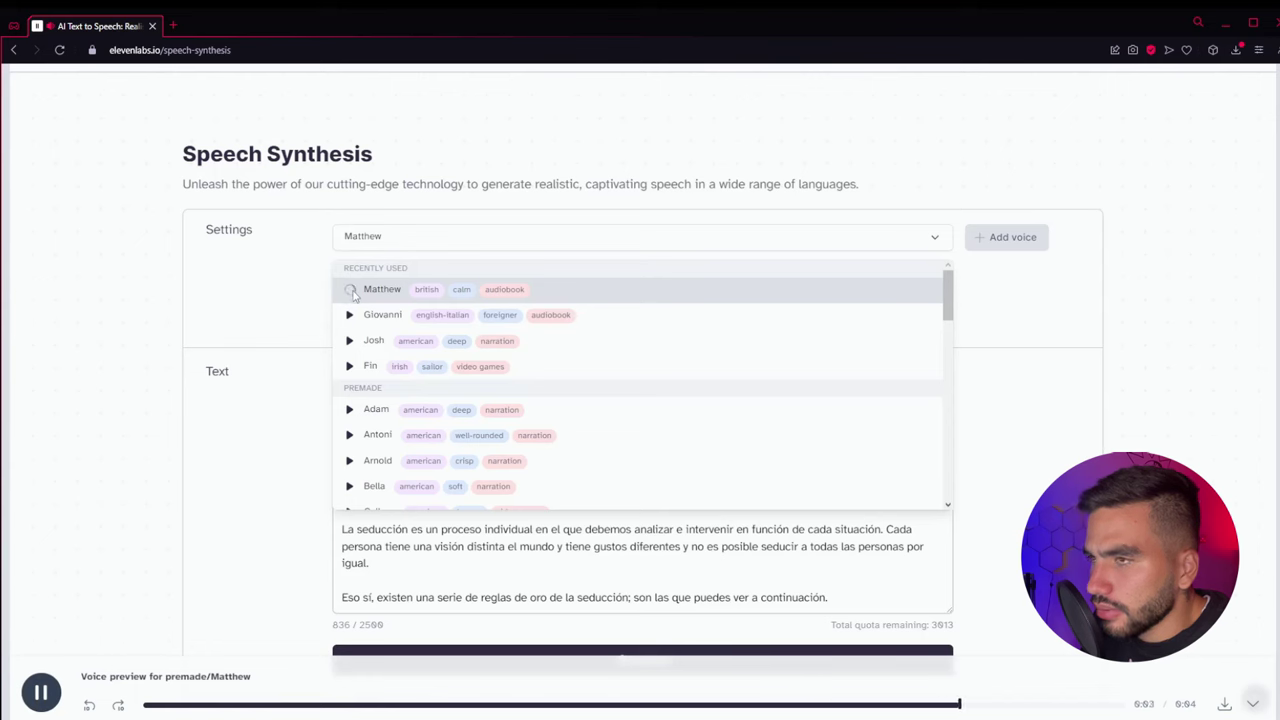
{"action": "left_click", "coordinate": [316, 316]}
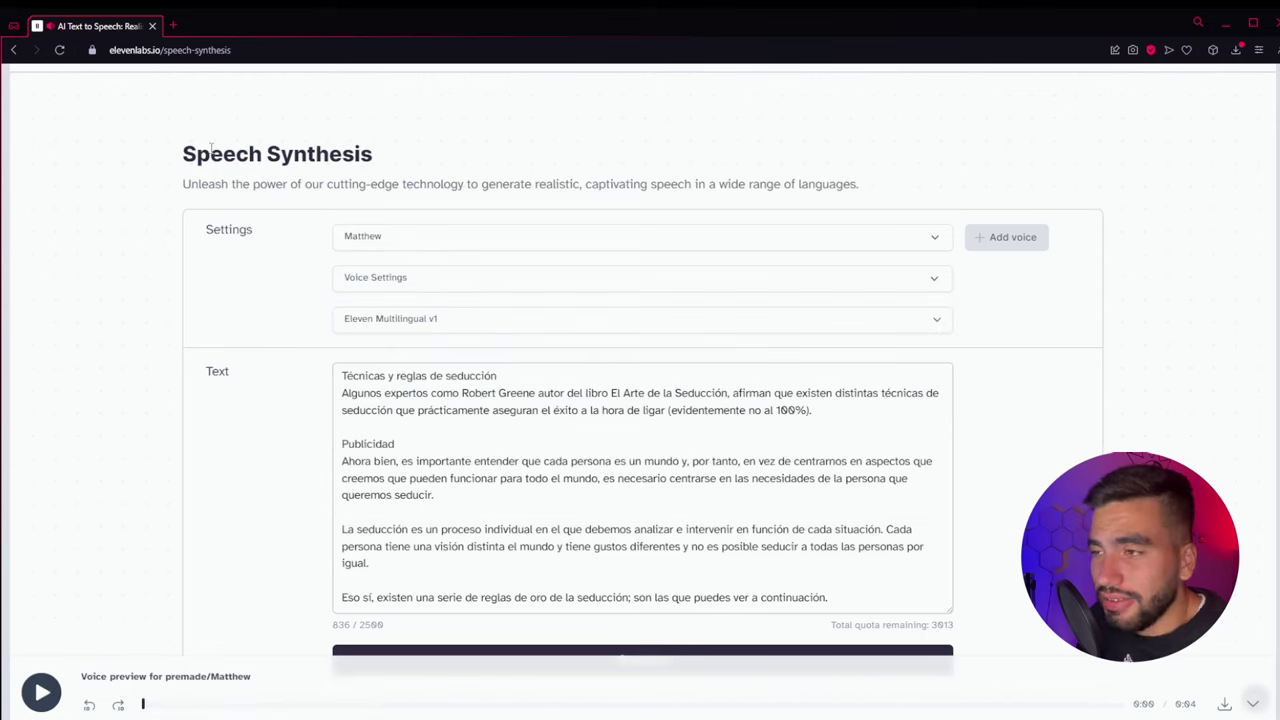
Search the web in a new tab for "como crecer en tiktok" and copy the first three paragraphs of the Semrush blog article
{"action": "left_click", "coordinate": [173, 26]}
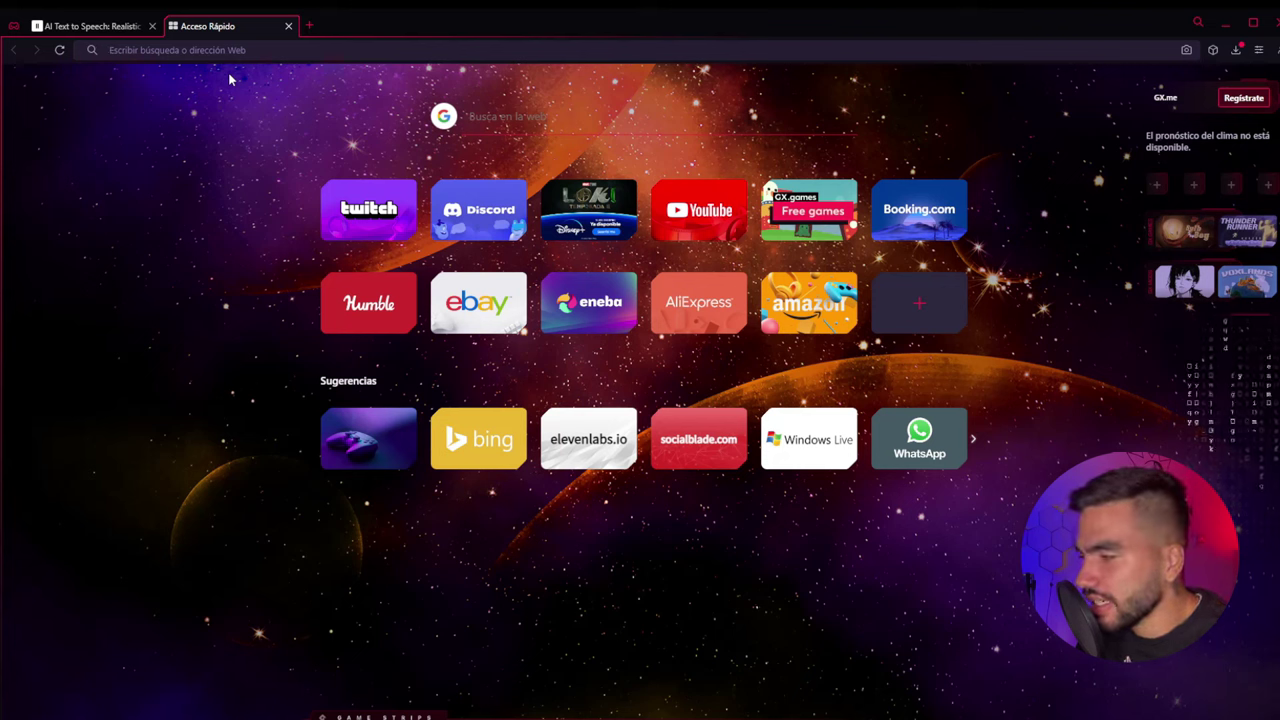
{"action": "type", "text": "como crecer en tiktok"}
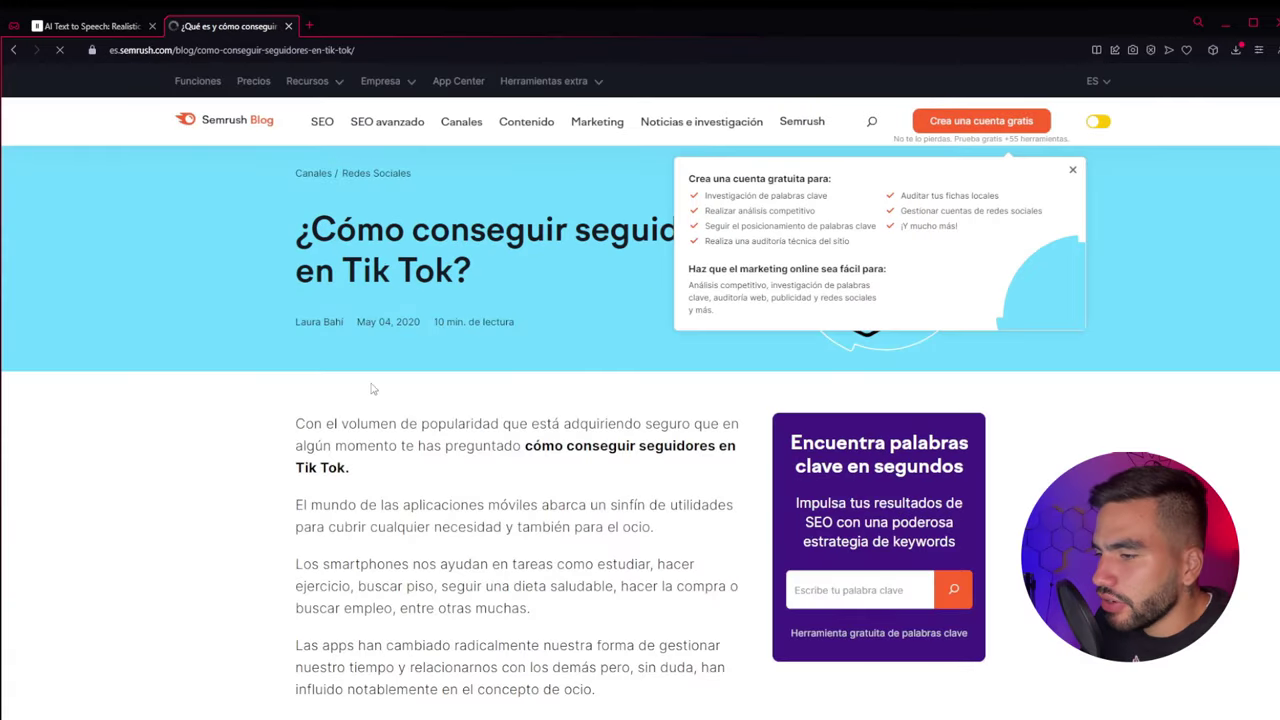
{"action": "left_click_drag", "start_coordinate": [296, 424], "coordinate": [548, 612]}
{"action": "key", "text": "ctrl+c"}
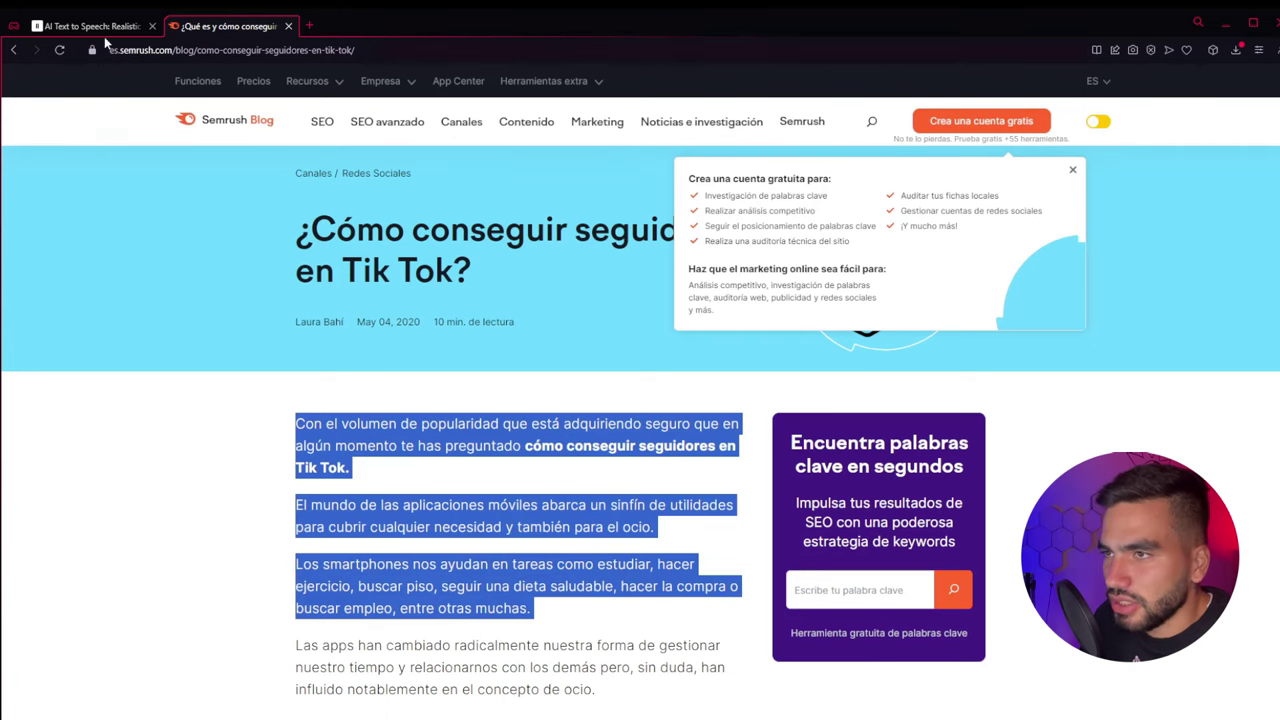
Replace the entire text on the Speech Synthesis page with the copied article paragraphs
{"action": "left_click", "coordinate": [104, 28]}
{"action": "left_click_drag", "start_coordinate": [851, 598], "coordinate": [750, 597]}
{"action": "key", "text": "ctrl+a"}
{"action": "key", "text": "ctrl+v"}
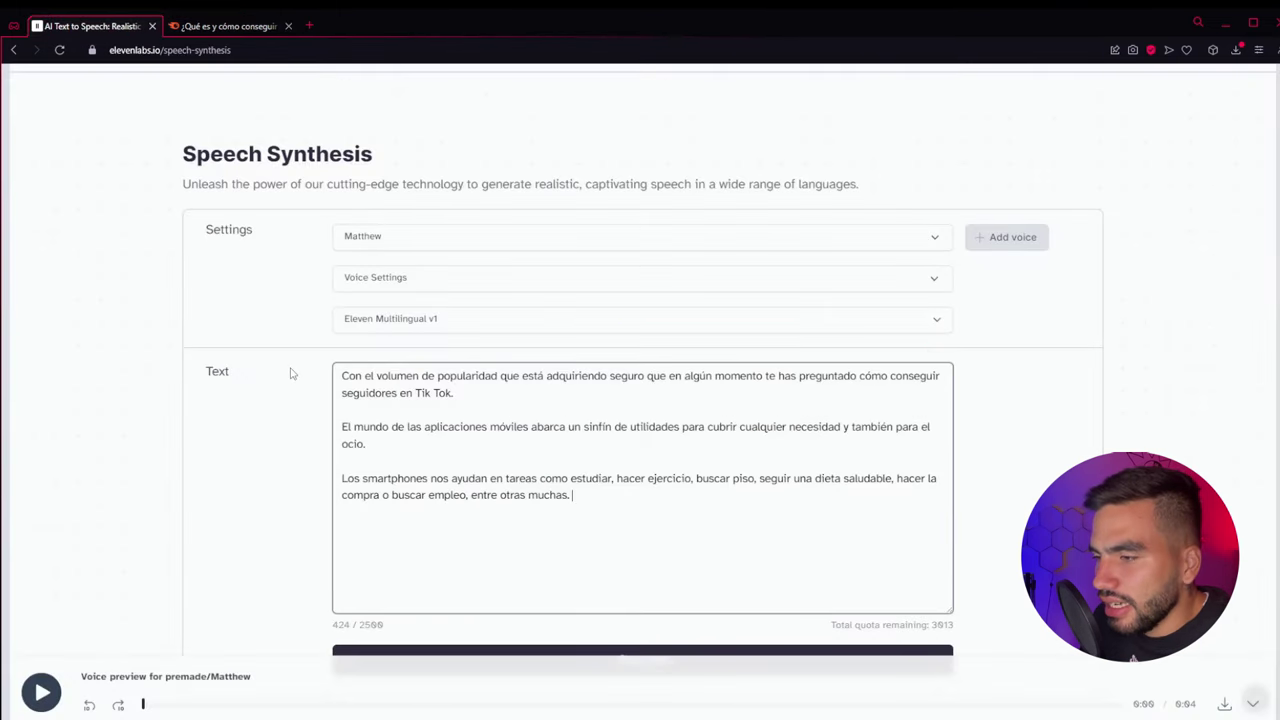
Select the recently used Matthew voice and open its voice settings
{"action": "left_click", "coordinate": [936, 244]}
{"action": "left_click", "coordinate": [377, 296]}
{"action": "left_click", "coordinate": [935, 280]}
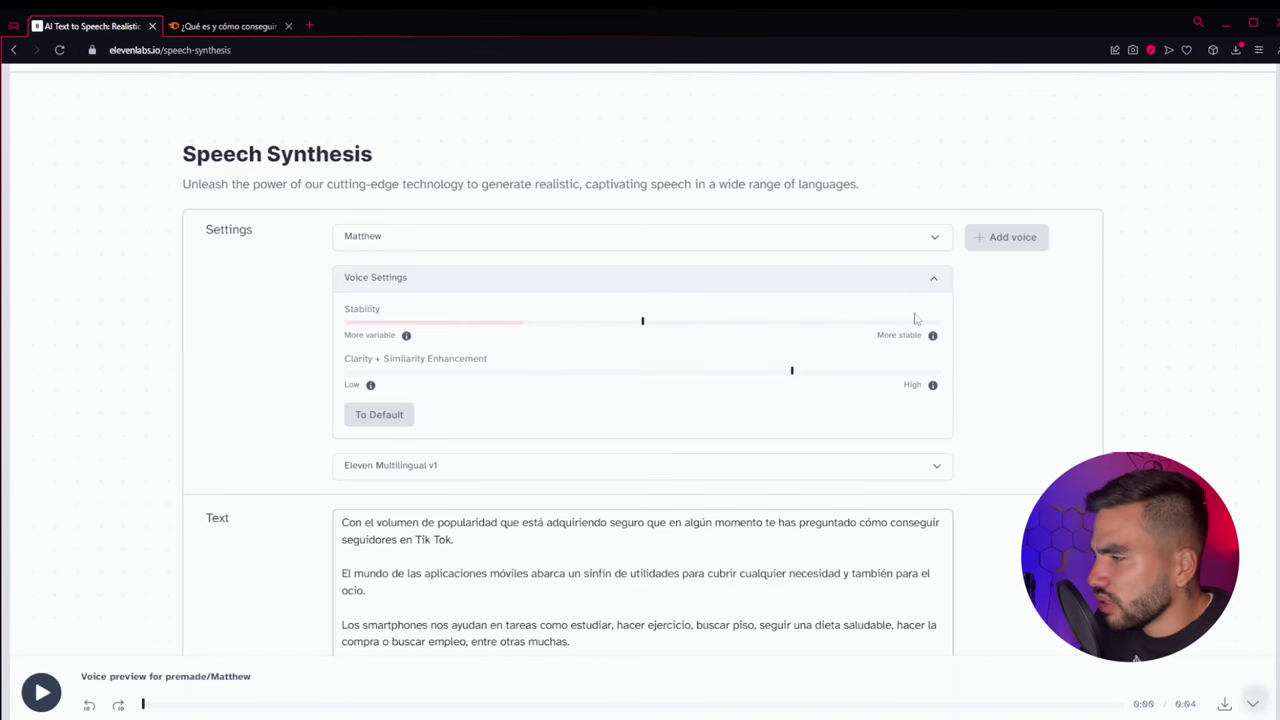
Collapse the voice settings, choose the Eleven Multilingual v1 model and generate the speech with the Matthew voice
{"action": "mouse_move", "coordinate": [792, 380]}
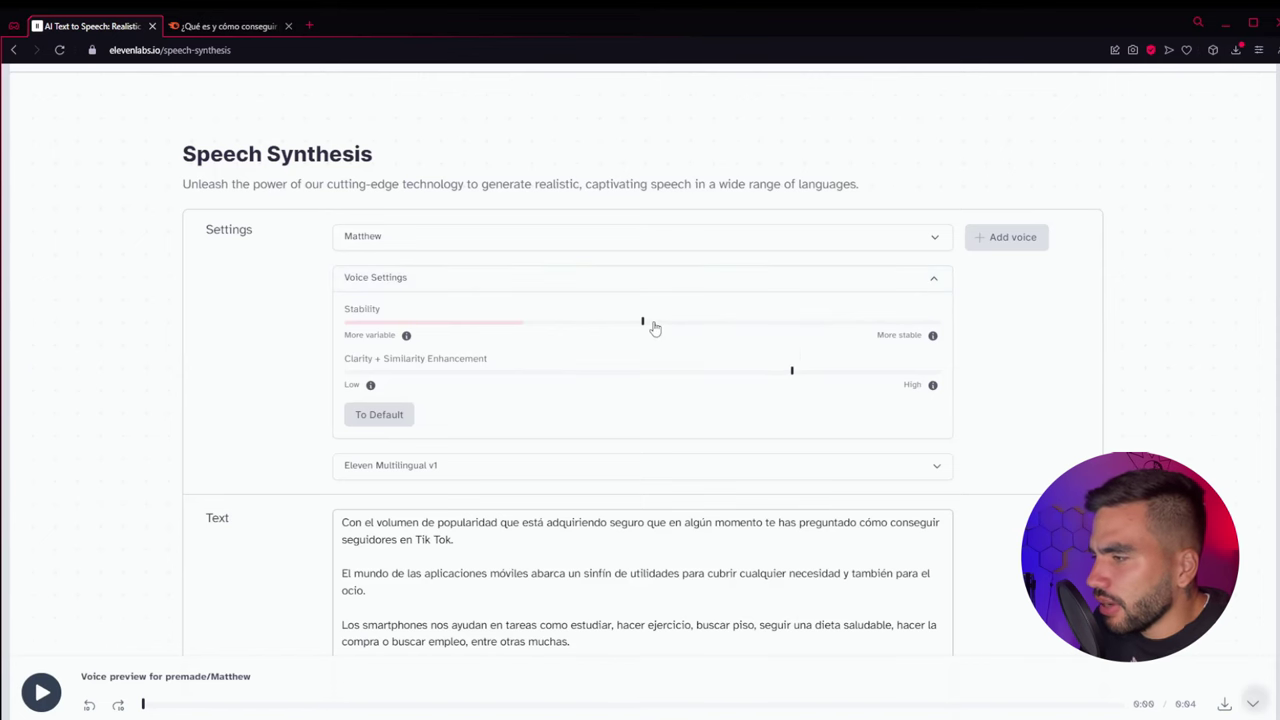
{"action": "left_click", "coordinate": [930, 279]}
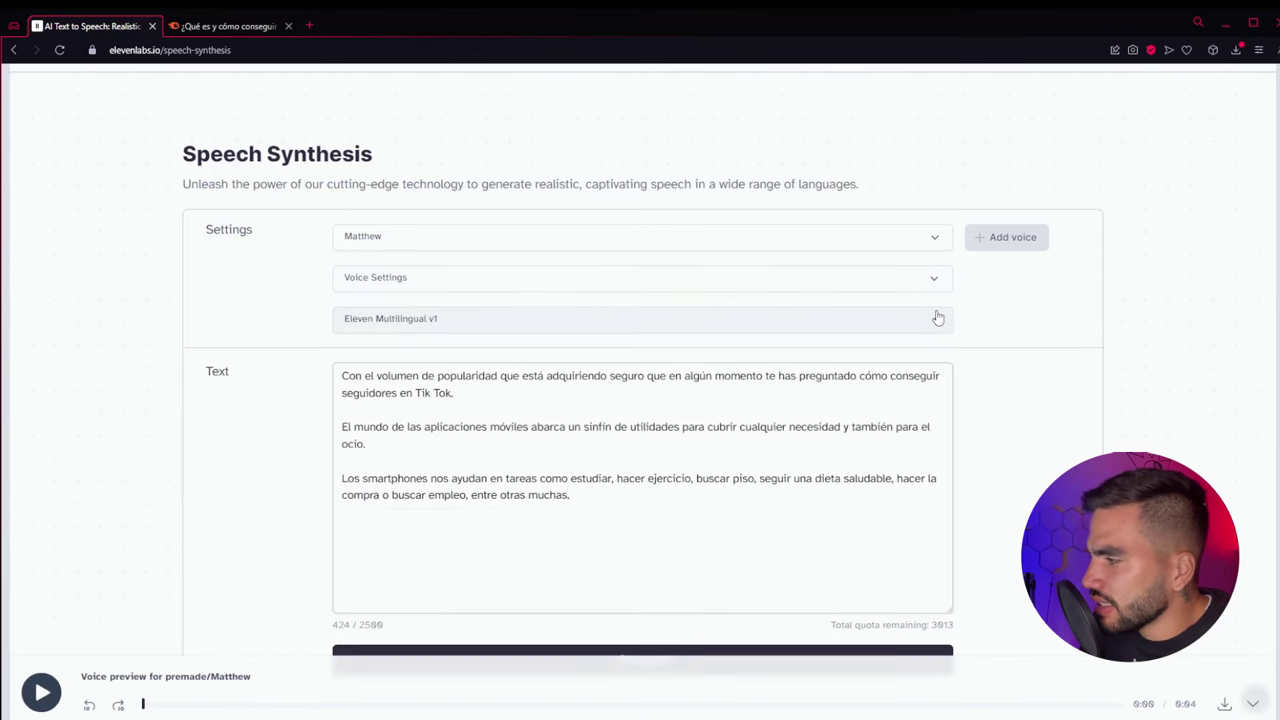
{"action": "left_click", "coordinate": [935, 320]}
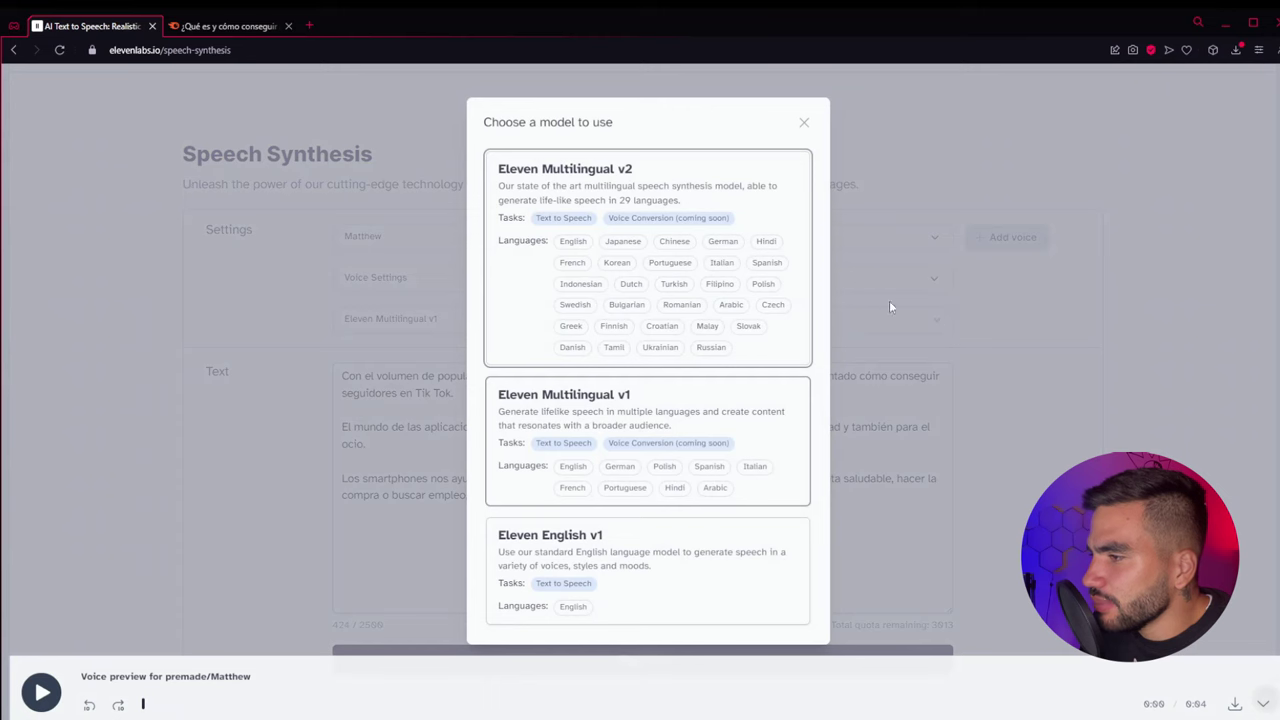
{"action": "left_click", "coordinate": [642, 422]}
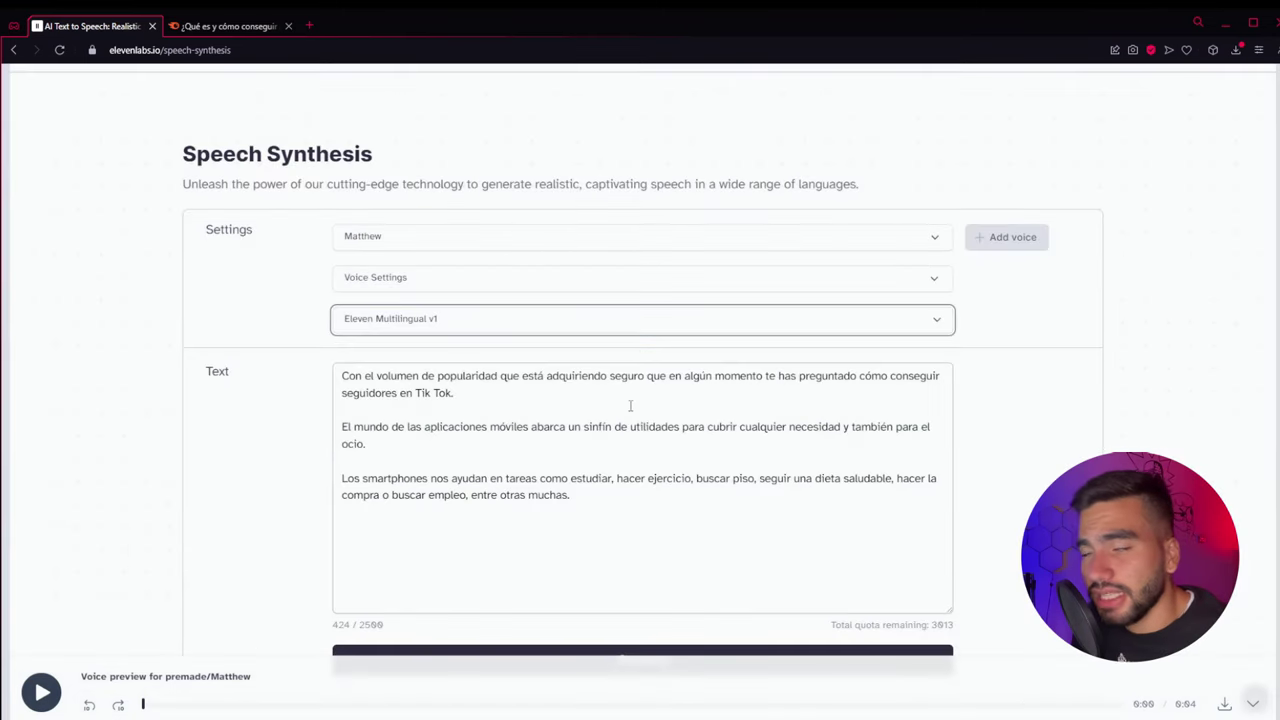
{"action": "scroll", "coordinate": [647, 420], "scroll_direction": "down", "scroll_amount": 1}
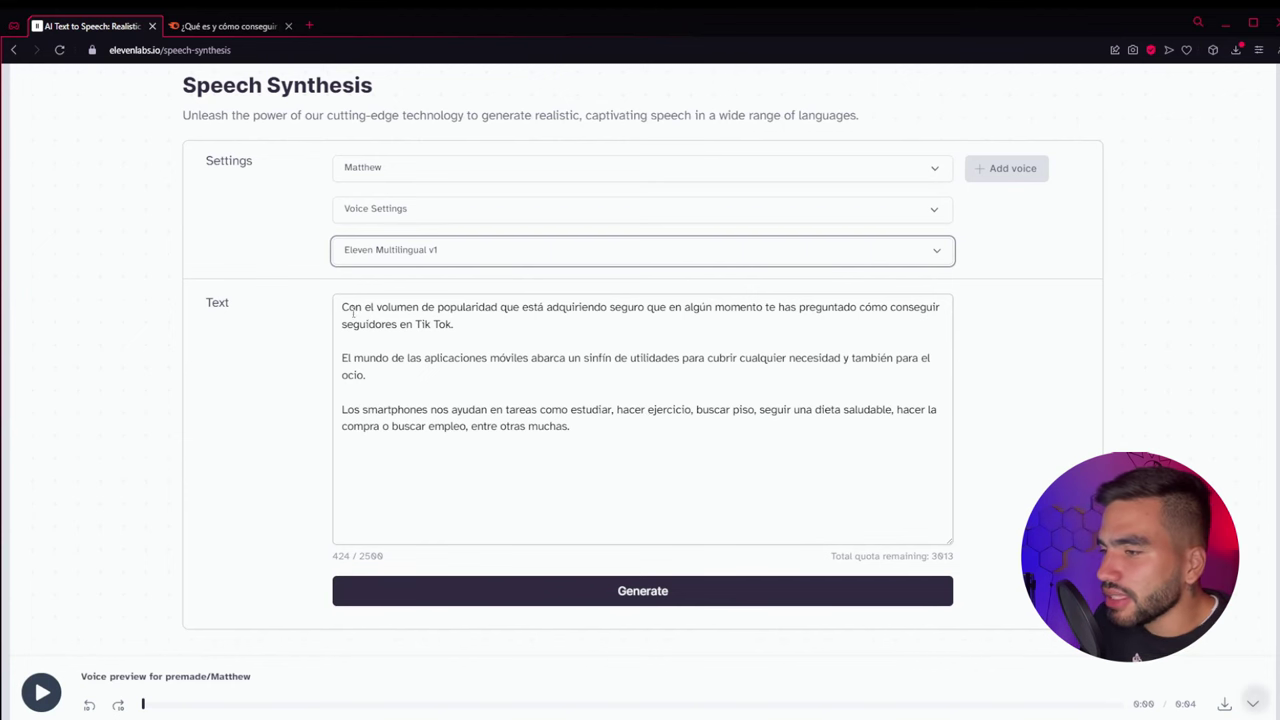
{"action": "left_click", "coordinate": [625, 591]}
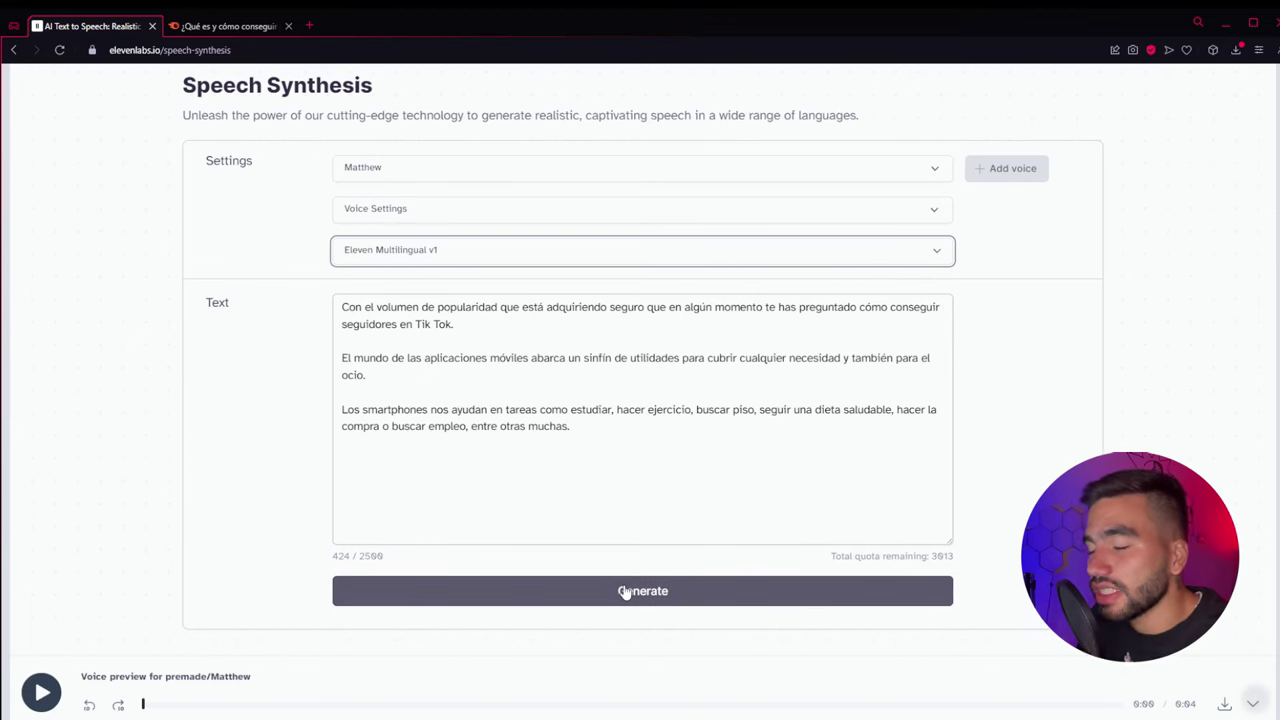
{"action": "left_click", "coordinate": [625, 591]}
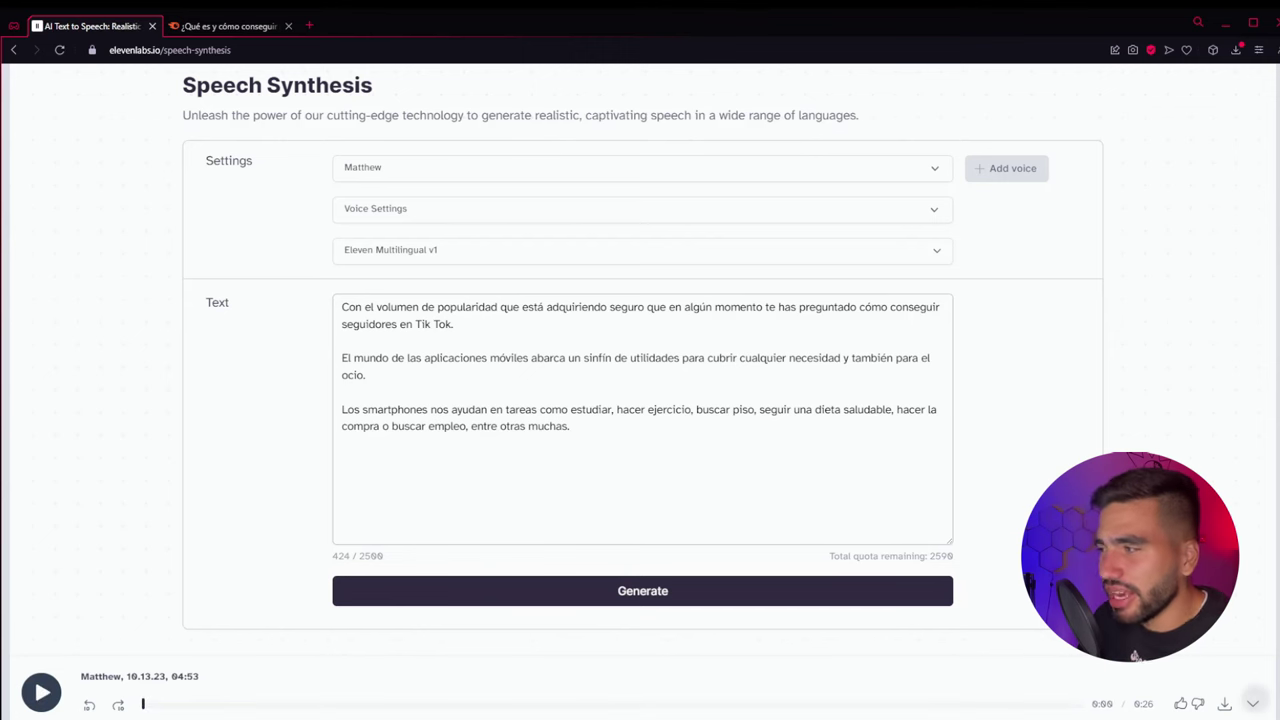
Listen to the previews of the recently used Giovanni, Josh and Fin voices
{"action": "left_click", "coordinate": [400, 167]}
{"action": "left_click", "coordinate": [349, 246]}
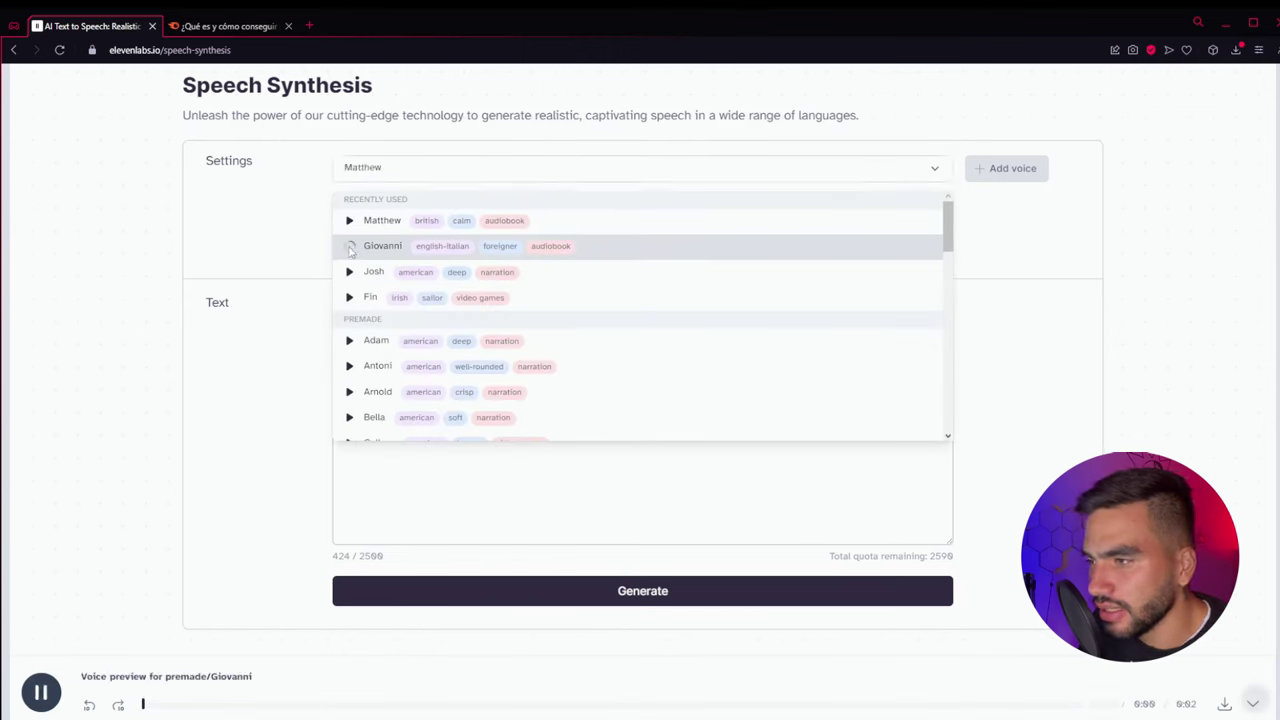
{"action": "left_click", "coordinate": [349, 272]}
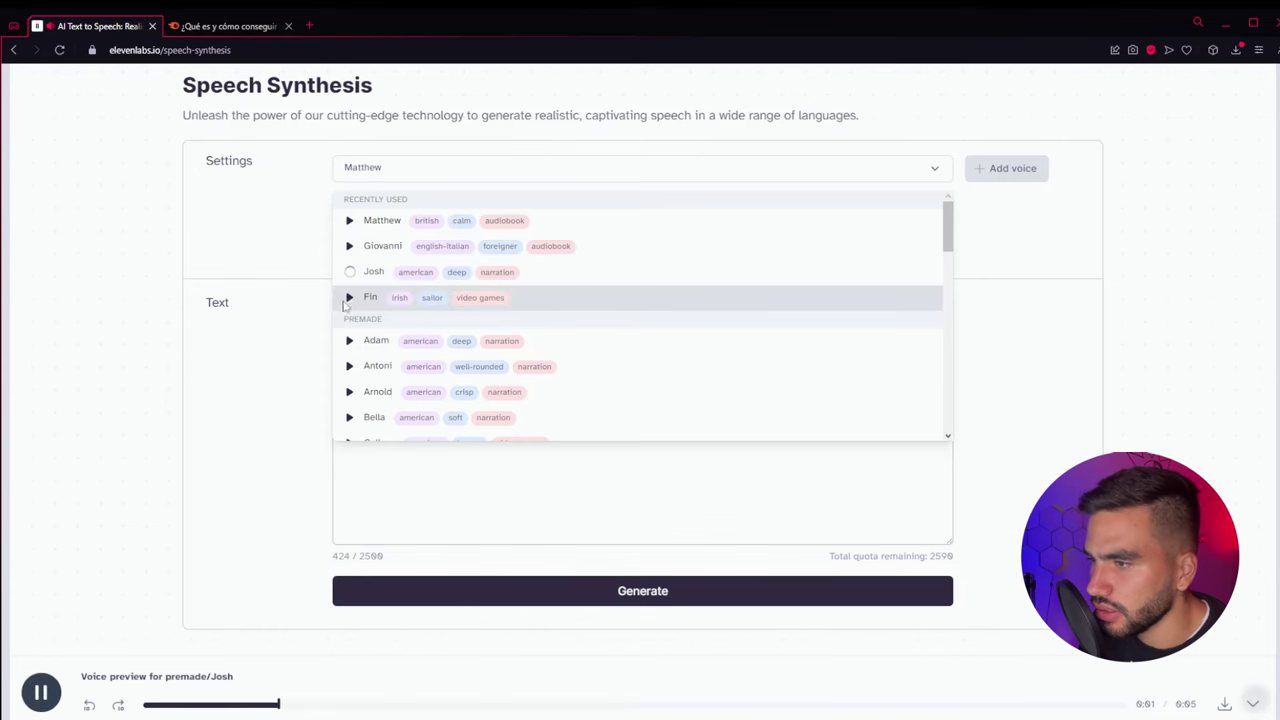
{"action": "left_click", "coordinate": [350, 298]}
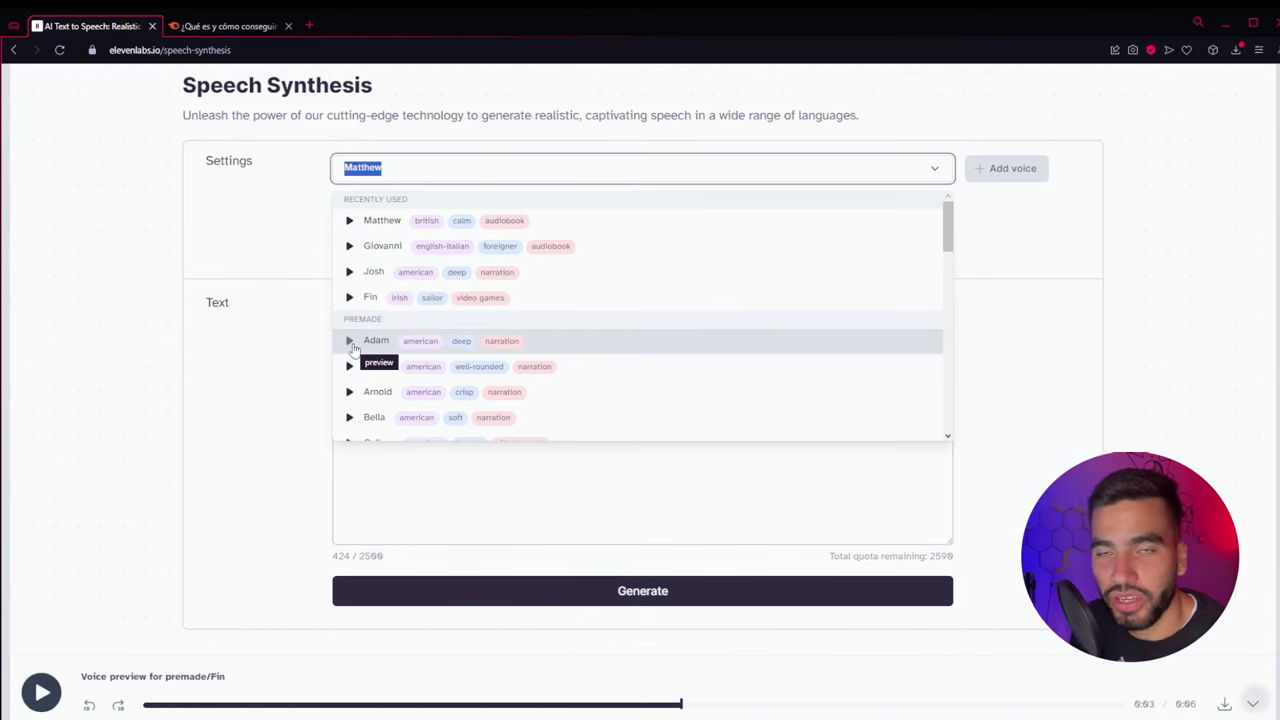
Preview and select the premade Adam voice, and generate the speech from the same text with it
{"action": "left_click", "coordinate": [350, 341]}
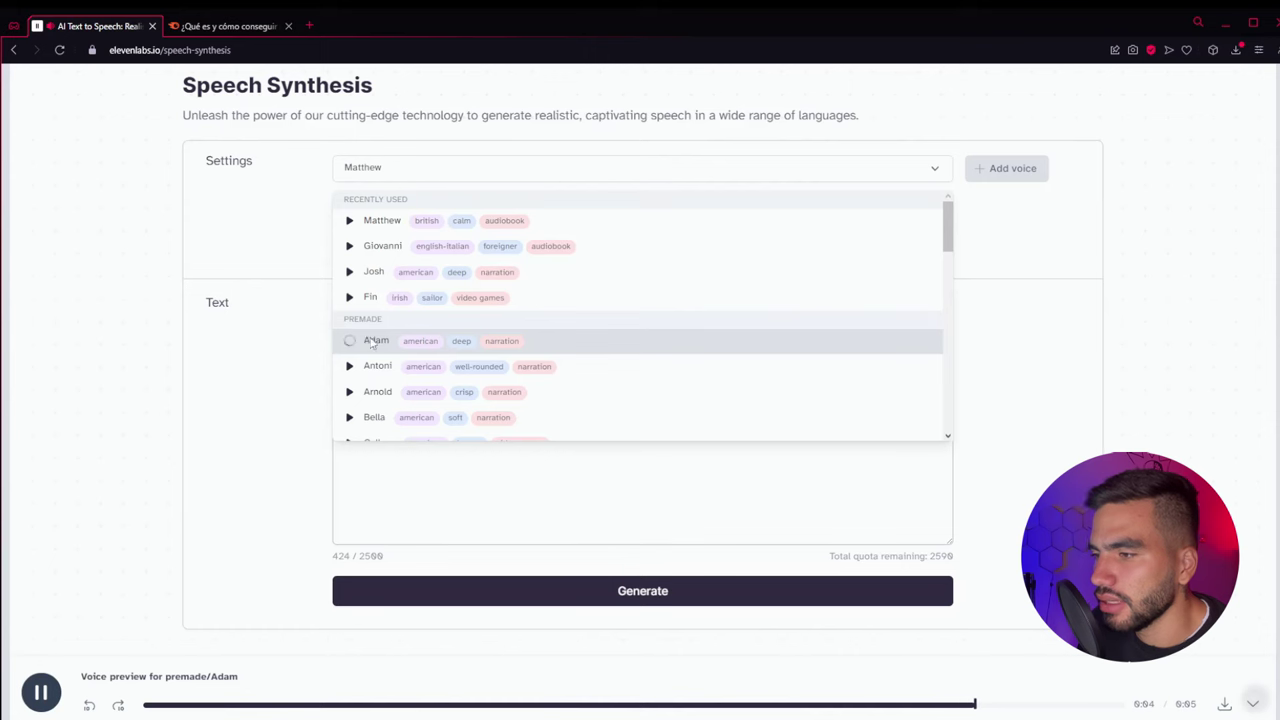
{"action": "left_click", "coordinate": [376, 340]}
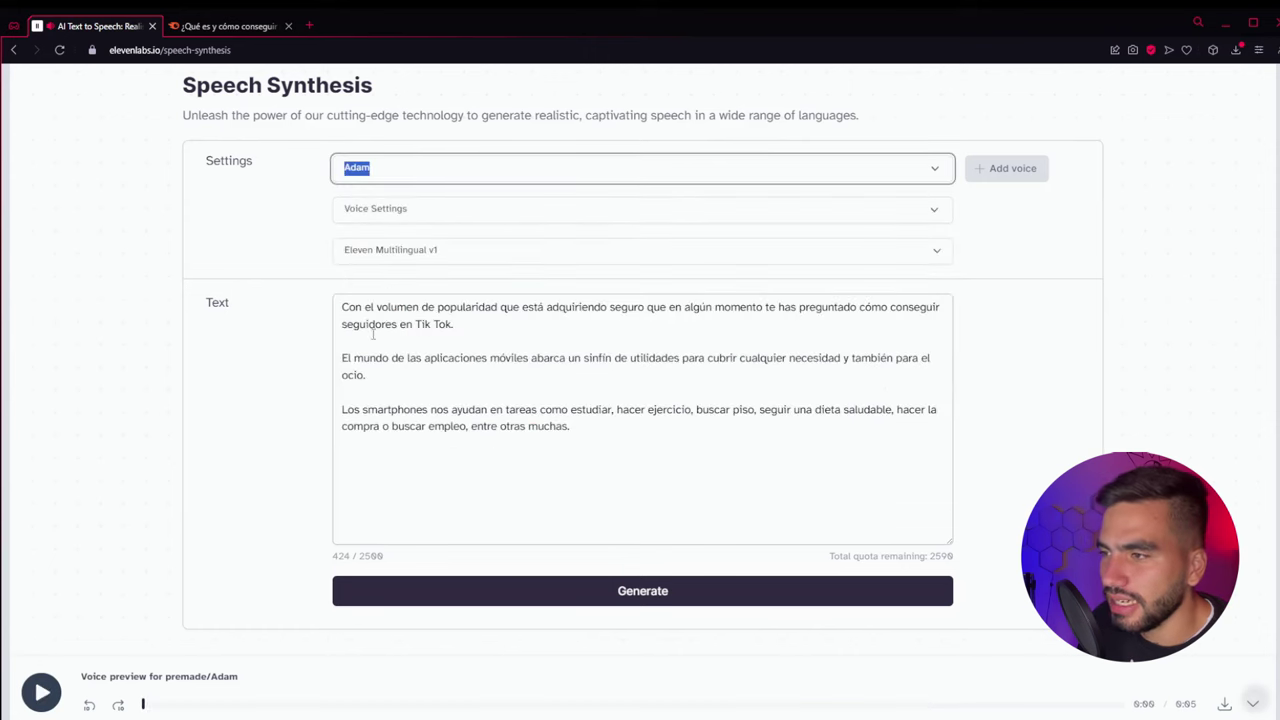
{"action": "left_click", "coordinate": [656, 593]}
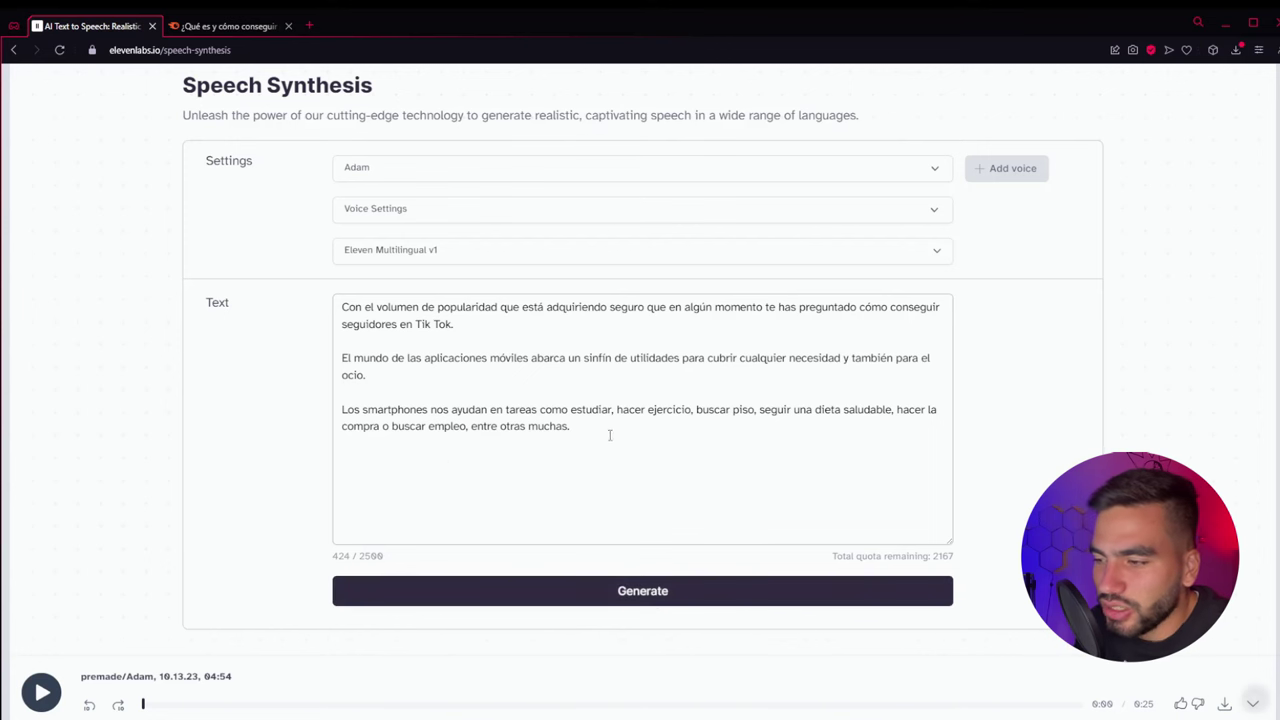
Check the character count shown beneath the article text
{"action": "double_click", "coordinate": [348, 556]}
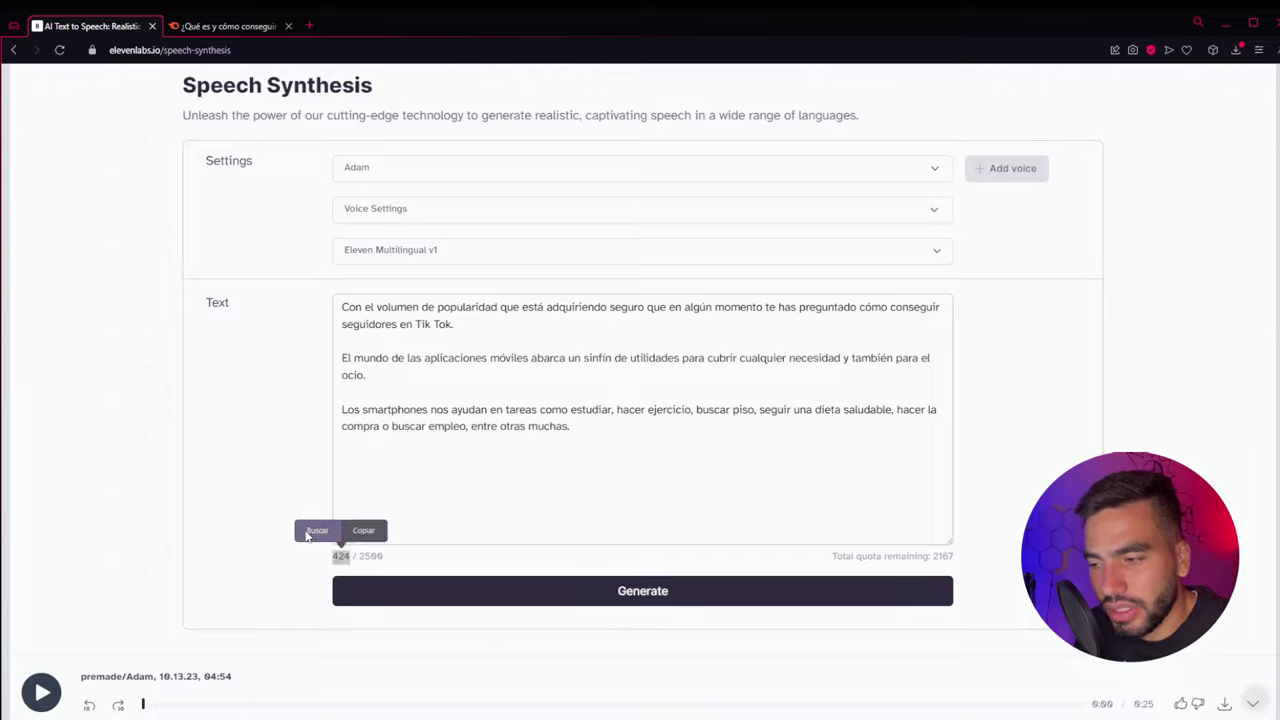
{"action": "left_click", "coordinate": [366, 531]}
{"action": "left_click", "coordinate": [288, 26]}
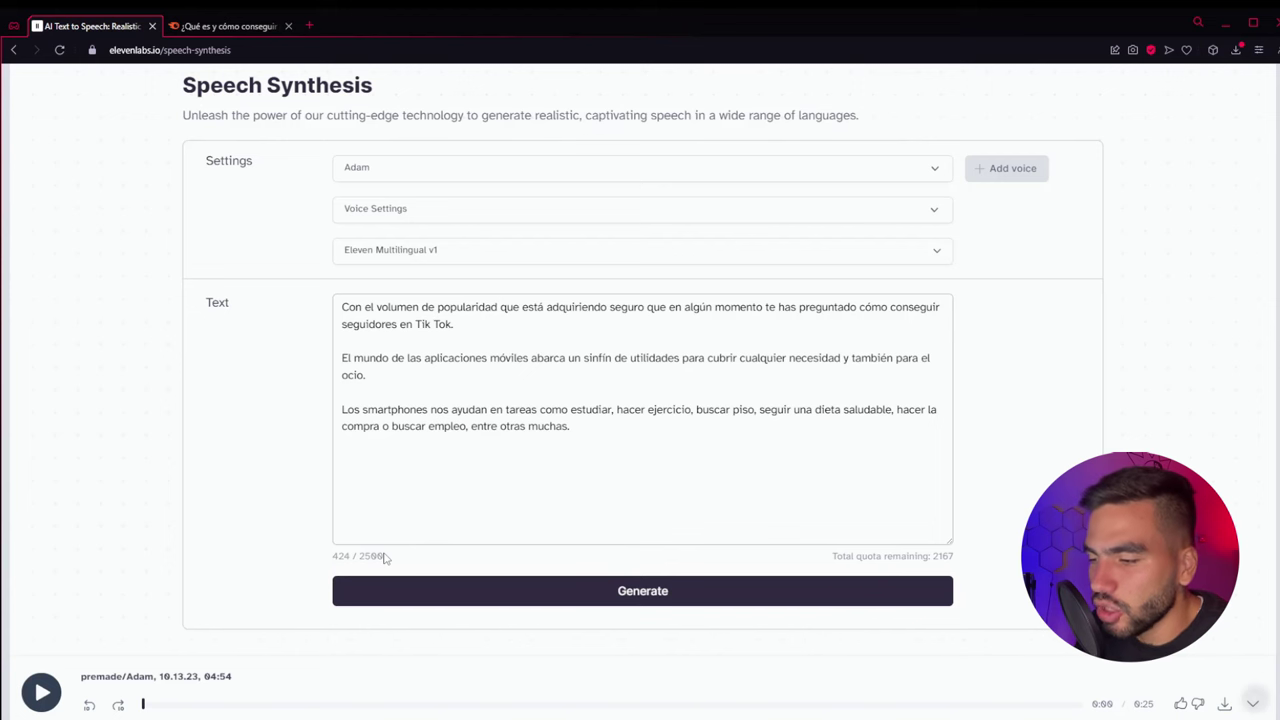
Remove the blank lines between the three paragraphs and check the total quota remaining
{"action": "left_click", "coordinate": [378, 414]}
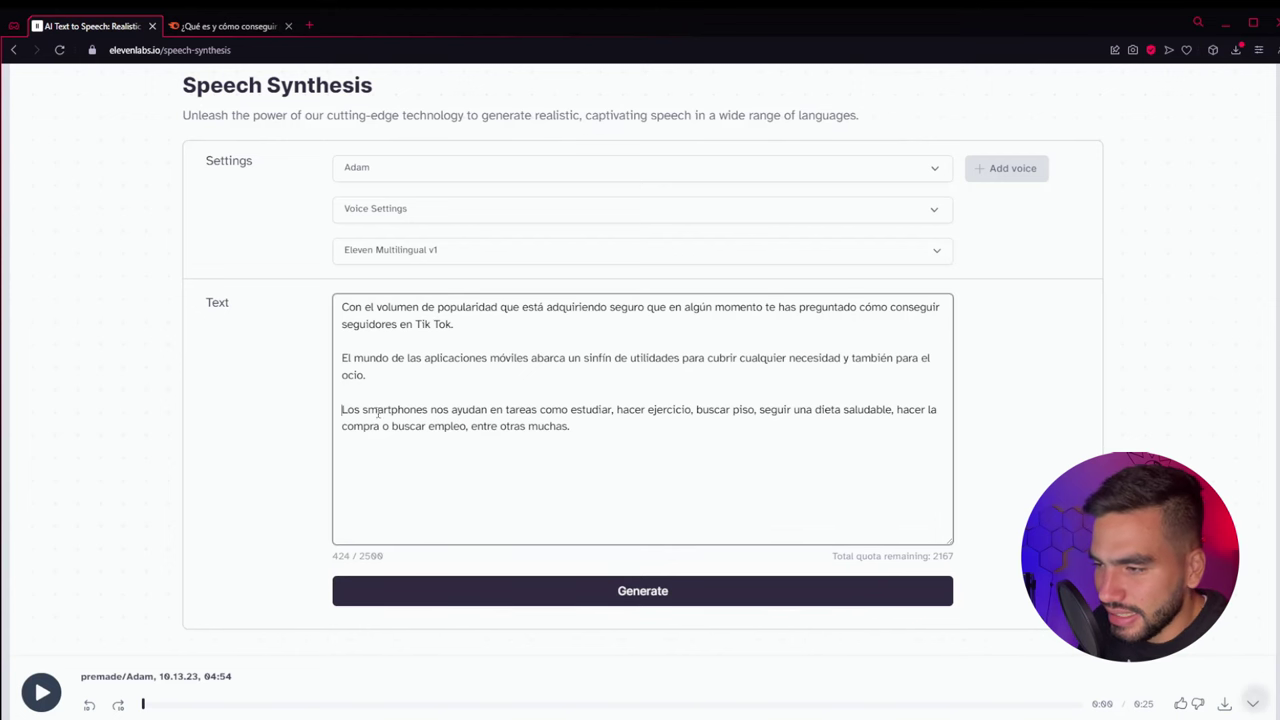
{"action": "key", "text": "BackSpace"}
{"action": "key", "text": "Up"}
{"action": "key", "text": "Up"}
{"action": "key", "text": "BackSpace"}
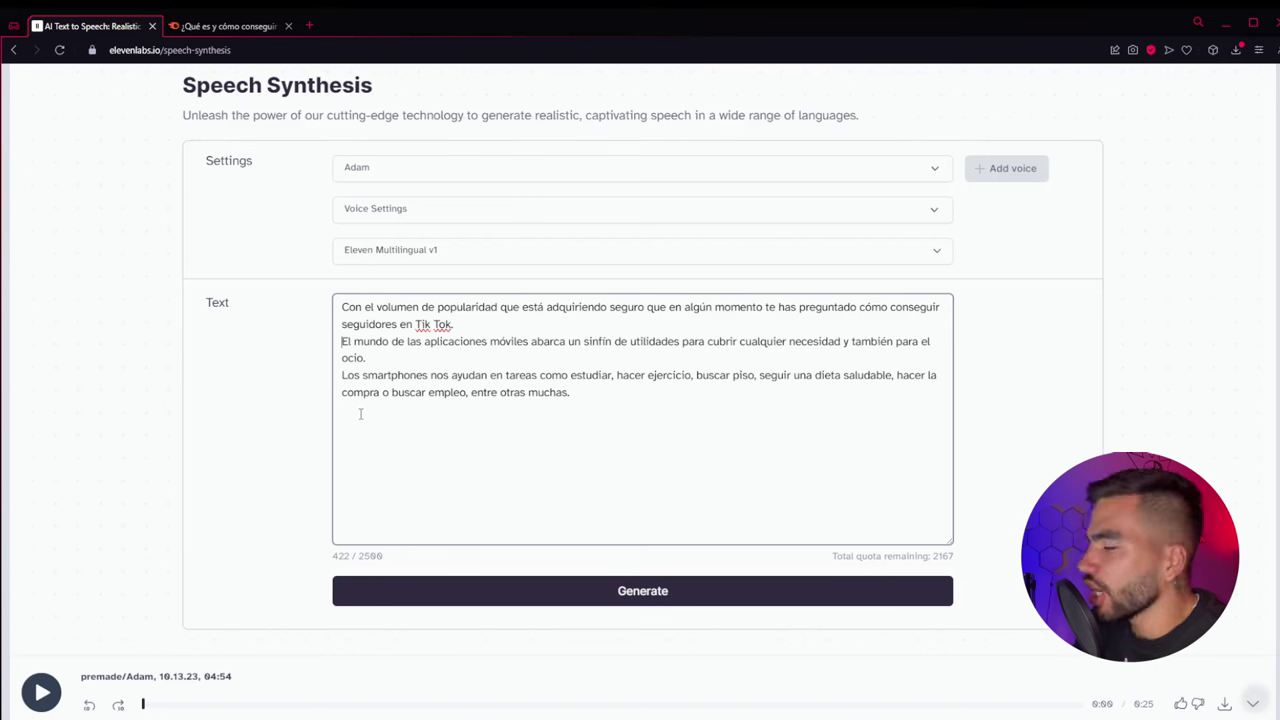
{"action": "double_click", "coordinate": [942, 556]}
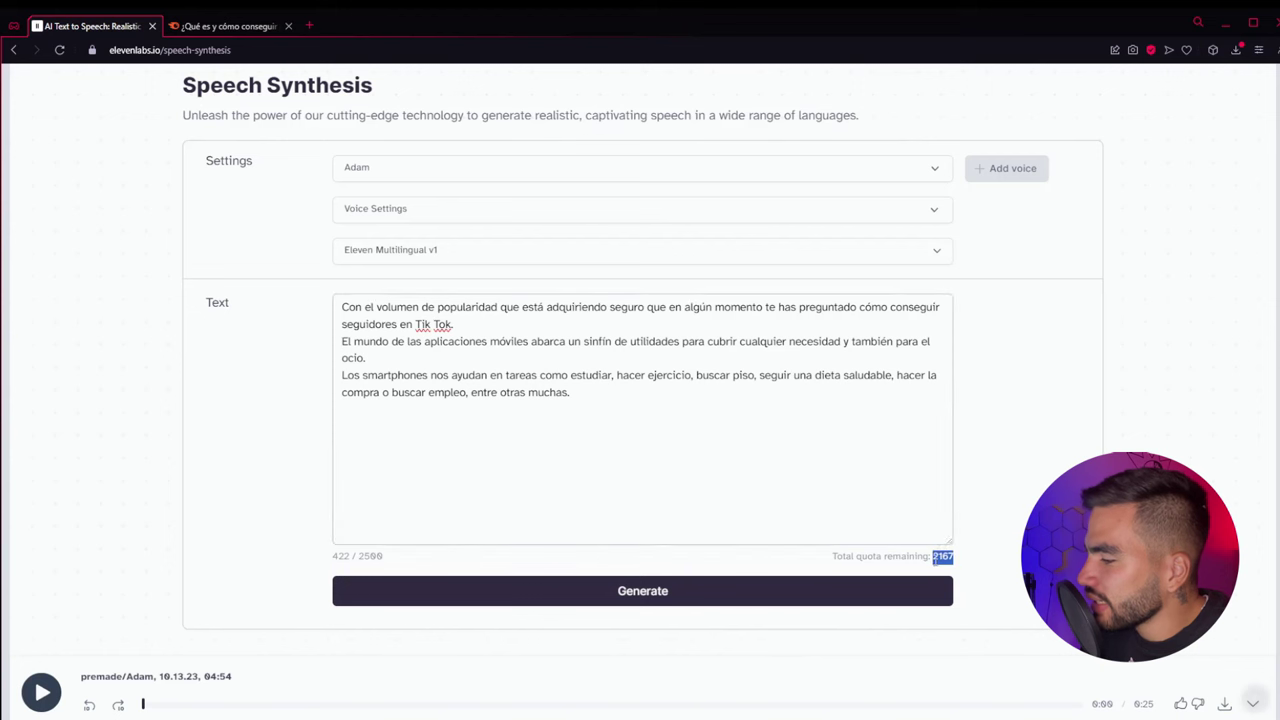
{"action": "left_click", "coordinate": [1013, 513]}
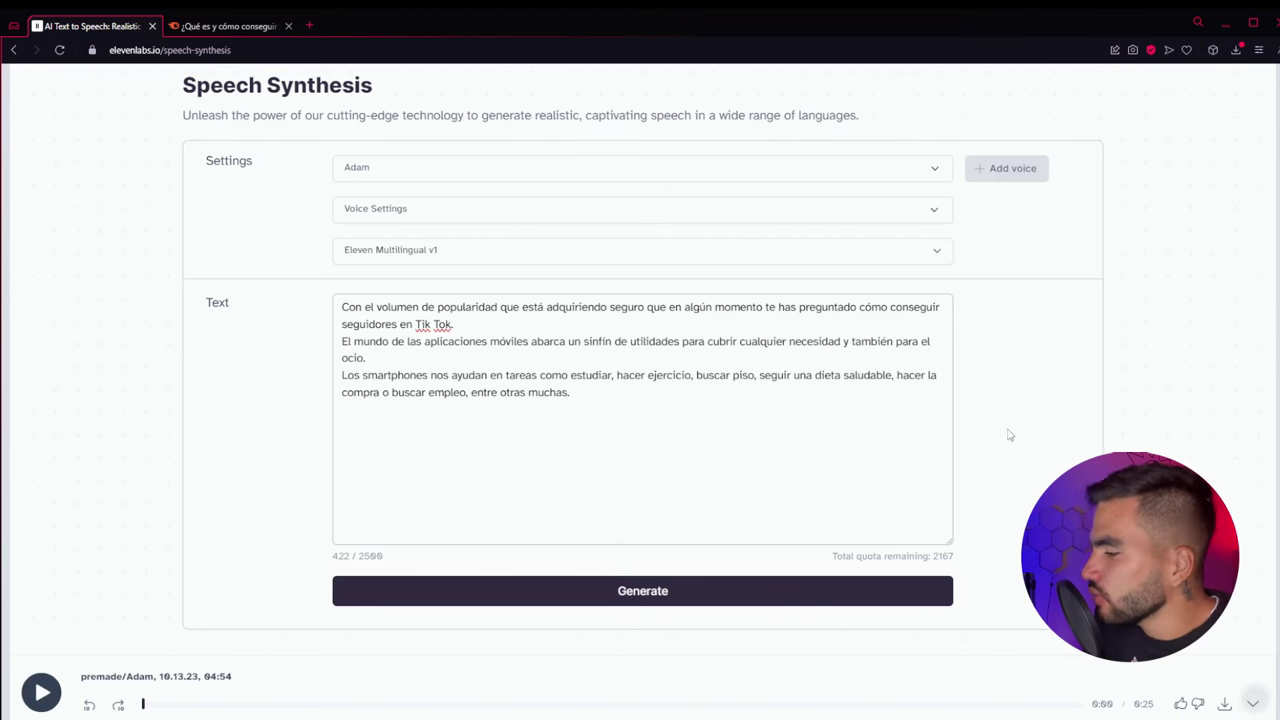
Download the generated Adam audio as an MP3, play it in the media player and close the player
{"action": "left_click", "coordinate": [1226, 706]}
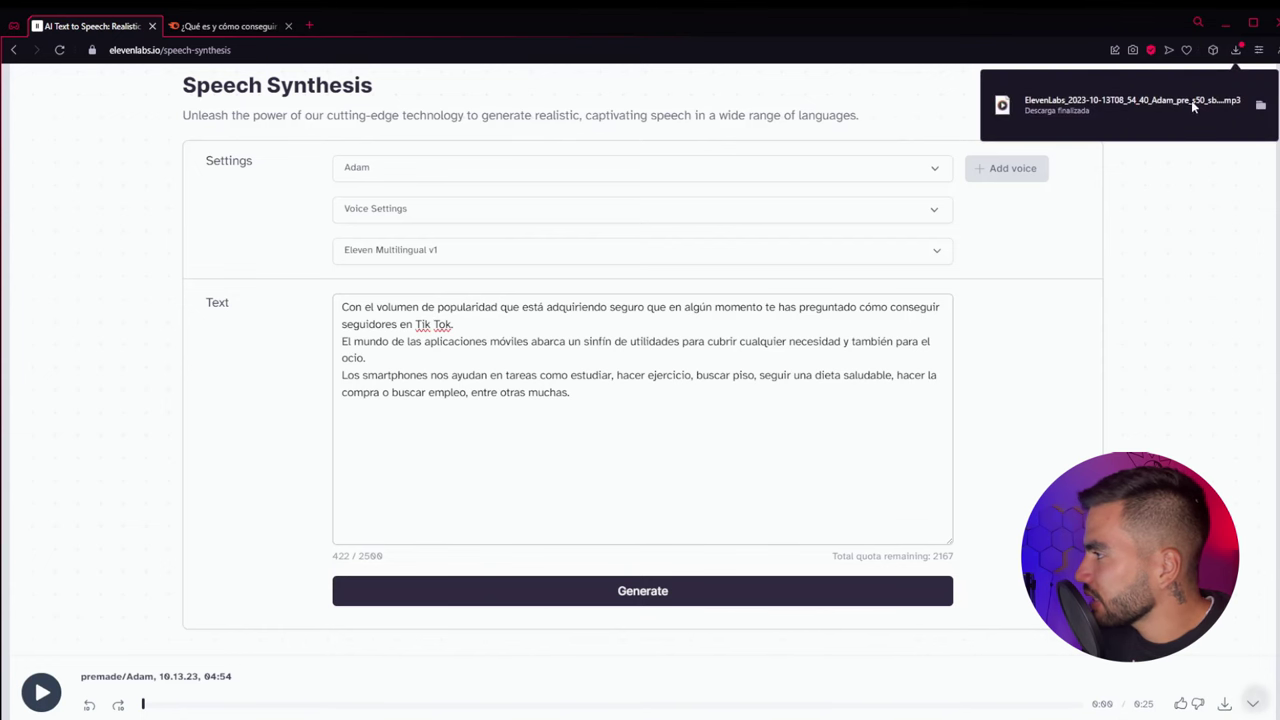
{"action": "left_click", "coordinate": [1102, 105]}
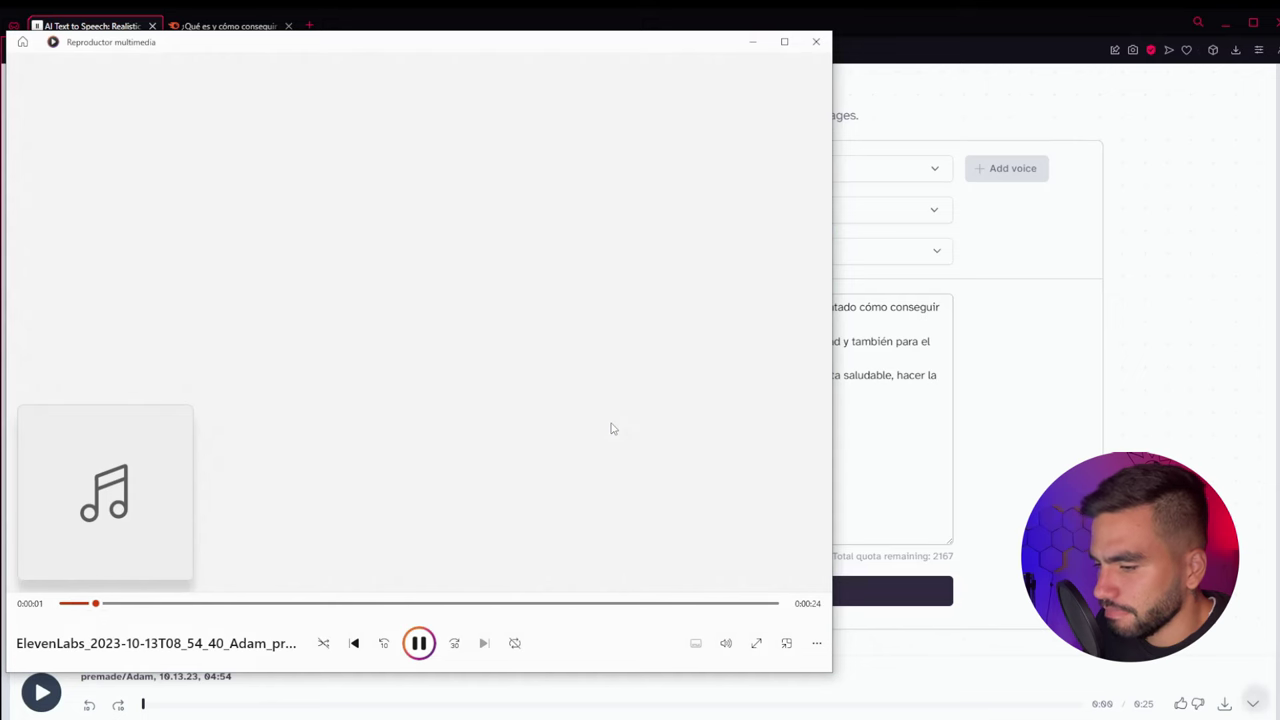
{"action": "left_click", "coordinate": [816, 41]}
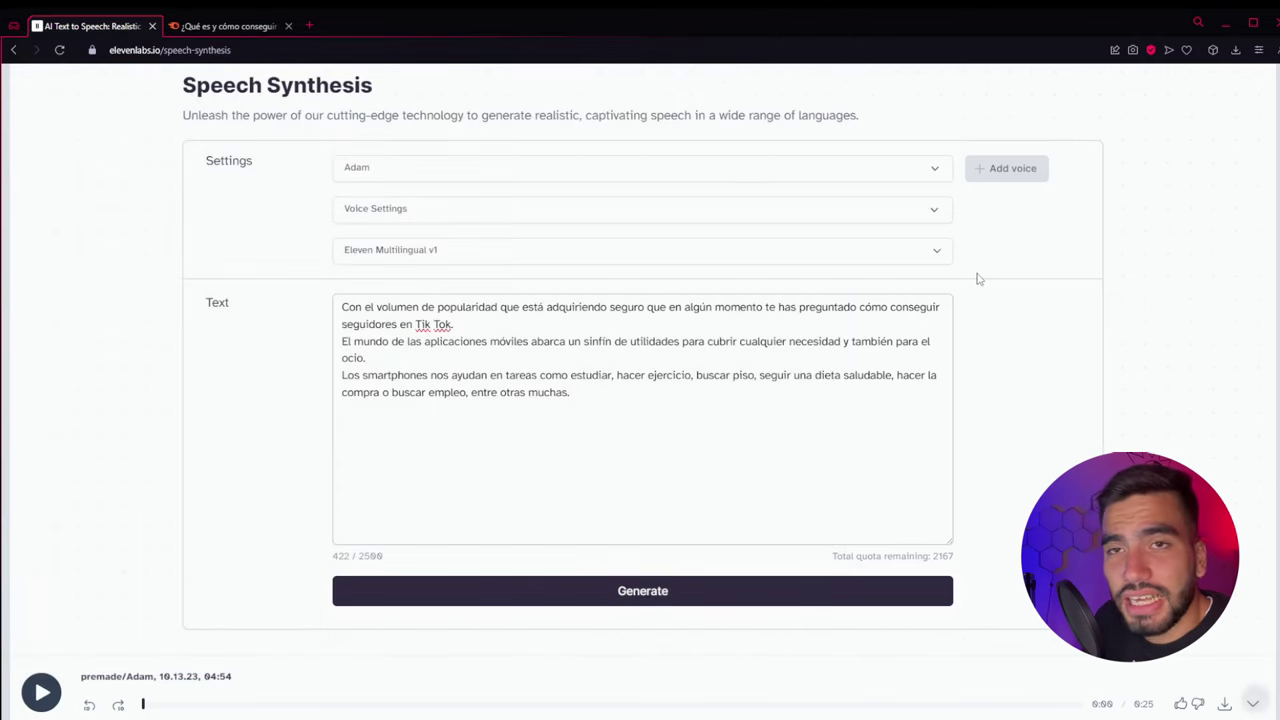
Replace the article tab with a new one, search the web for "gmail temporal" and open the Temp Mail site
{"action": "left_click", "coordinate": [288, 26]}
{"action": "left_click", "coordinate": [196, 25]}
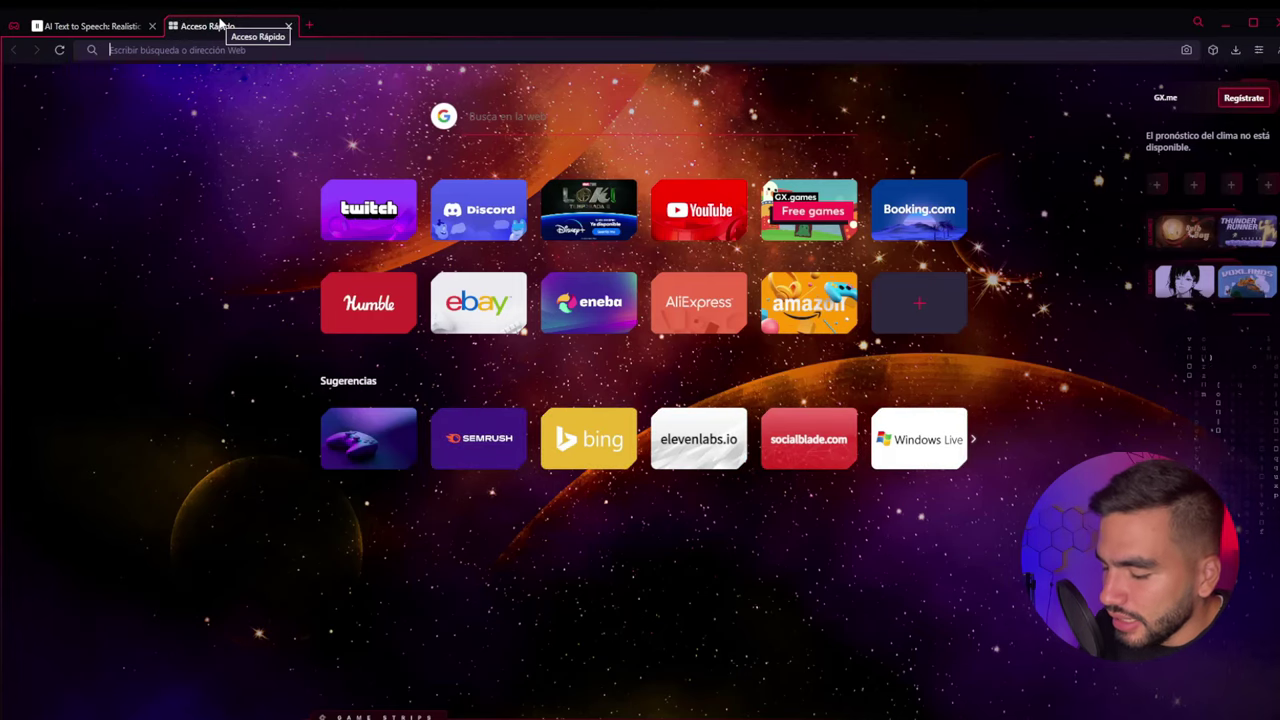
{"action": "type", "text": "gmail tem"}
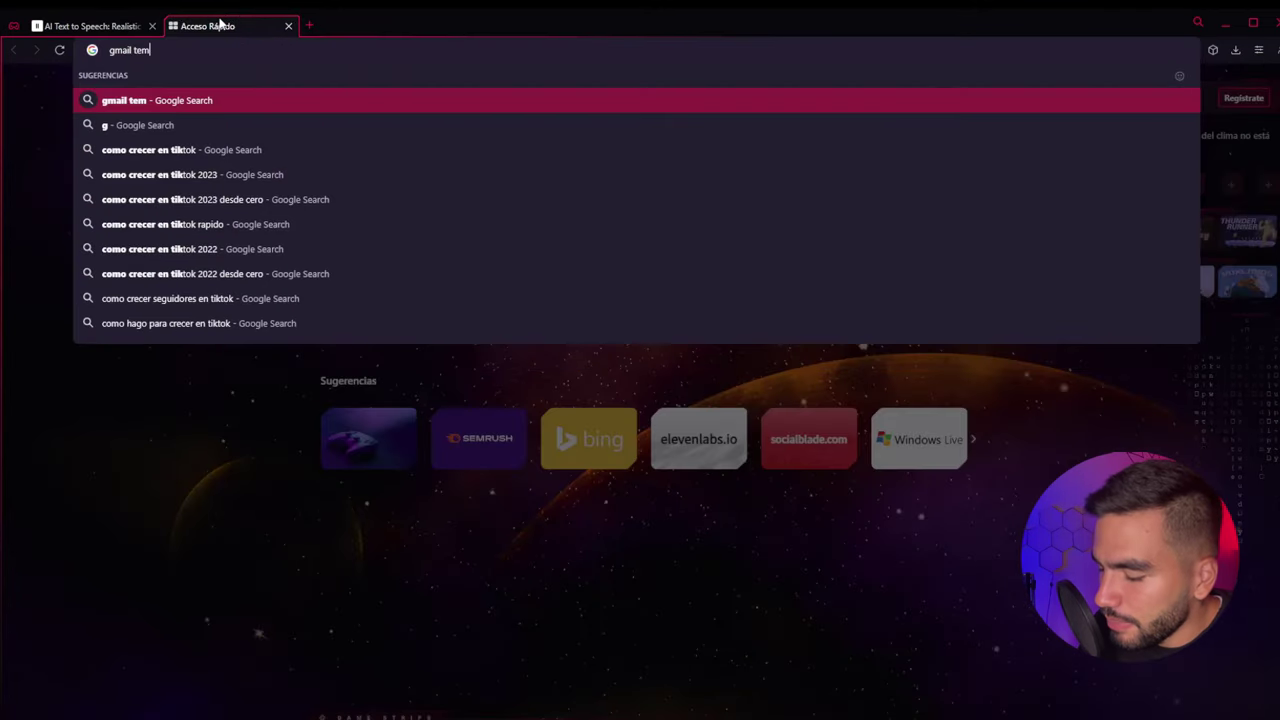
{"action": "type", "text": "poral"}
{"action": "key", "text": "Return"}
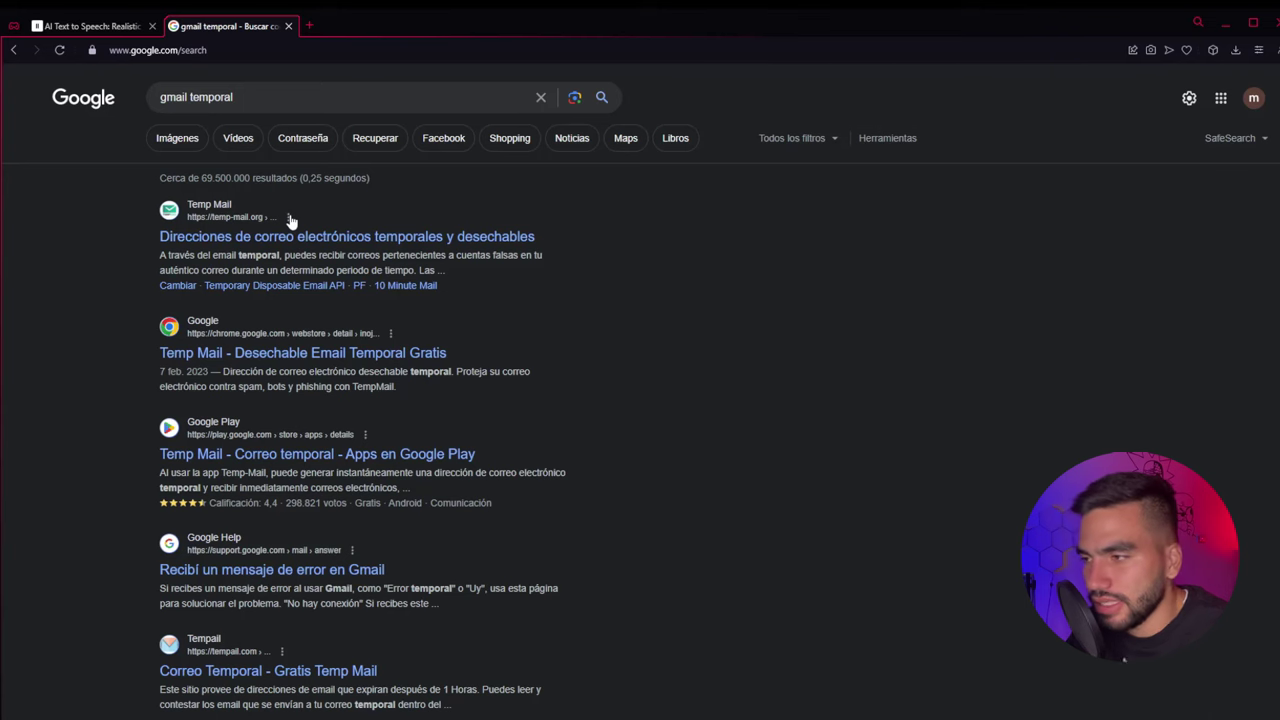
{"action": "left_click", "coordinate": [286, 236]}
Return to ElevenLabs, sign out of the current account and open the sign-up page
{"action": "left_click", "coordinate": [90, 26]}
{"action": "scroll", "coordinate": [829, 169], "scroll_direction": "up", "scroll_amount": 3}
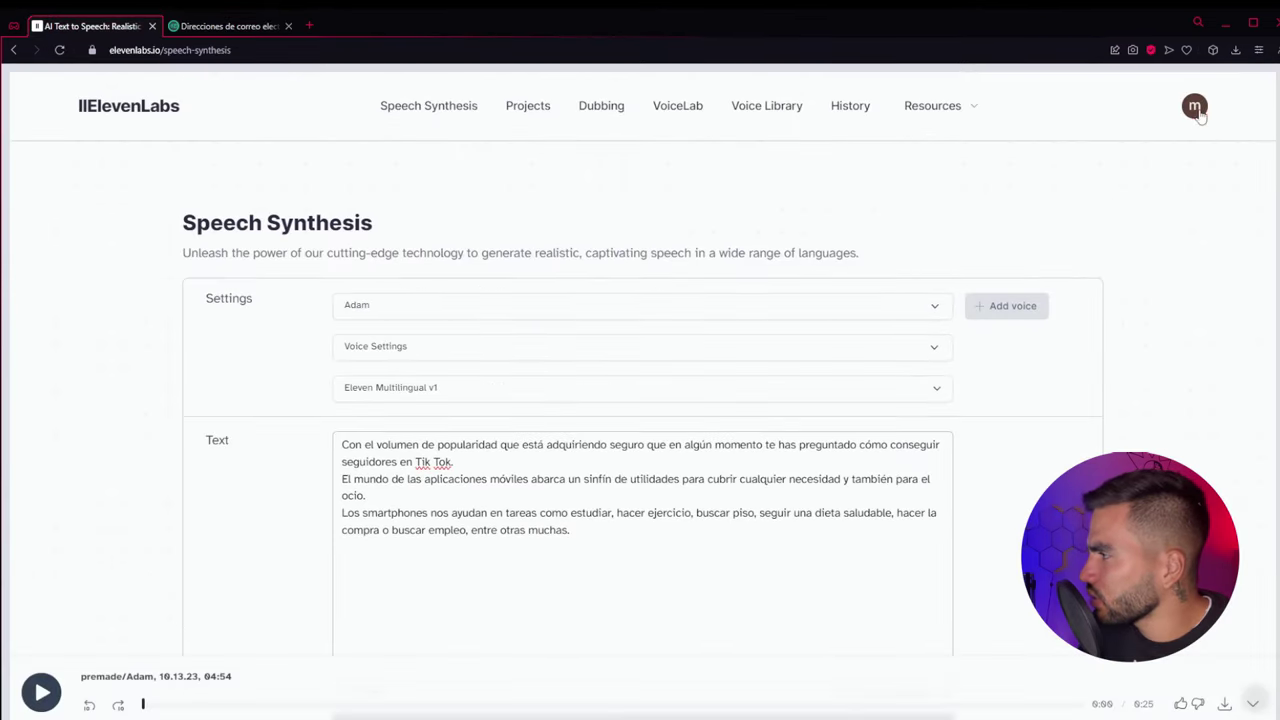
{"action": "left_click", "coordinate": [1194, 105]}
{"action": "left_click", "coordinate": [1133, 266]}
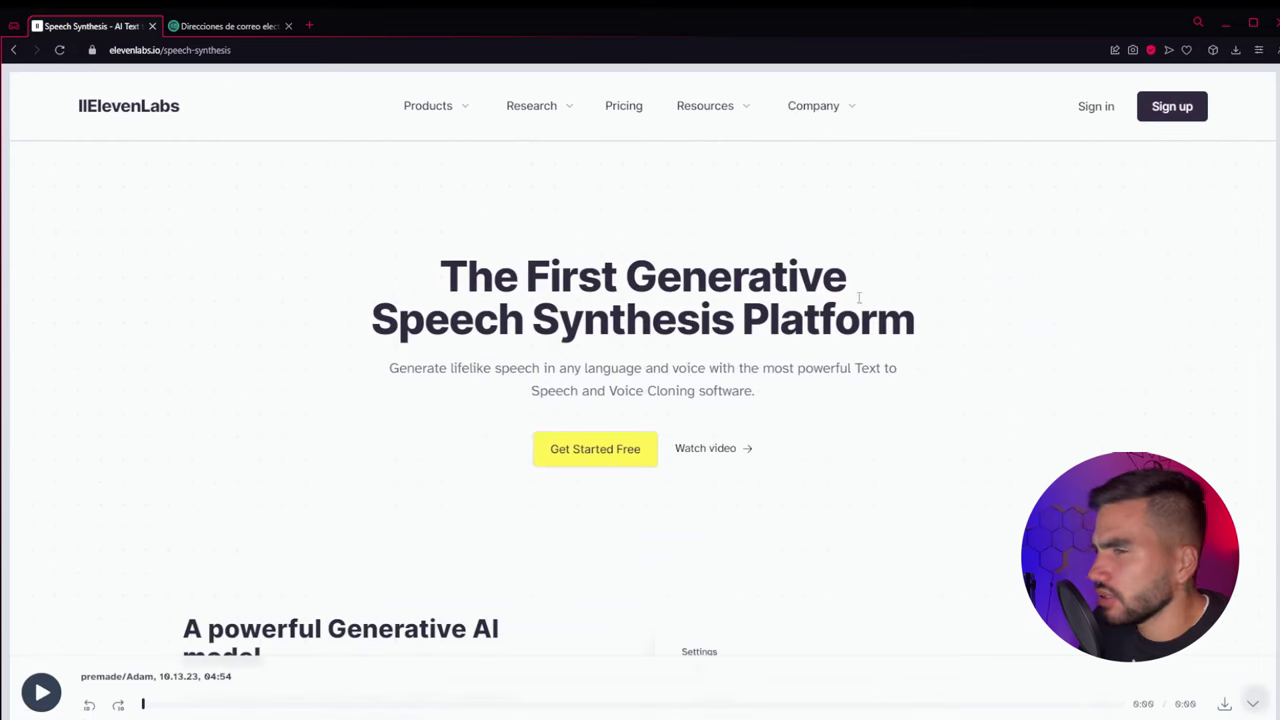
{"action": "left_click", "coordinate": [1172, 107]}
Copy the temporary e-mail address from Temp Mail and paste it into the Email field of the ElevenLabs sign-up form
{"action": "left_click", "coordinate": [228, 26]}
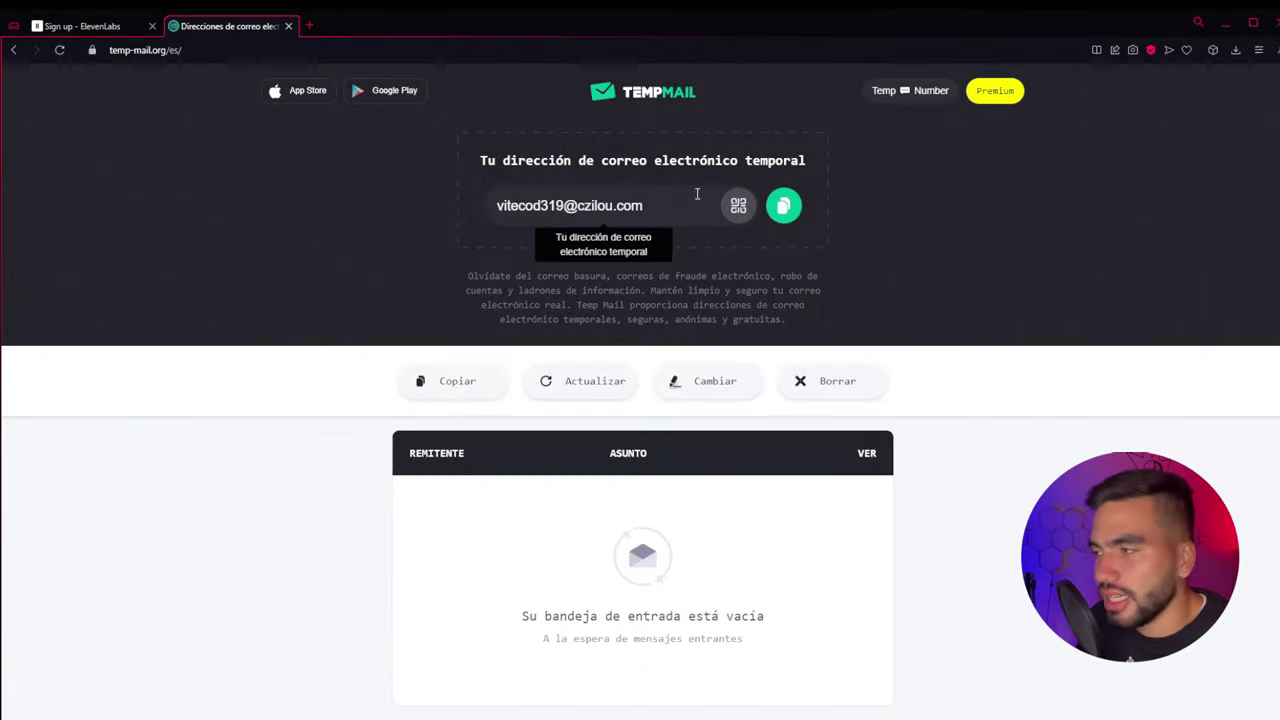
{"action": "left_click", "coordinate": [783, 205]}
{"action": "left_click", "coordinate": [107, 30]}
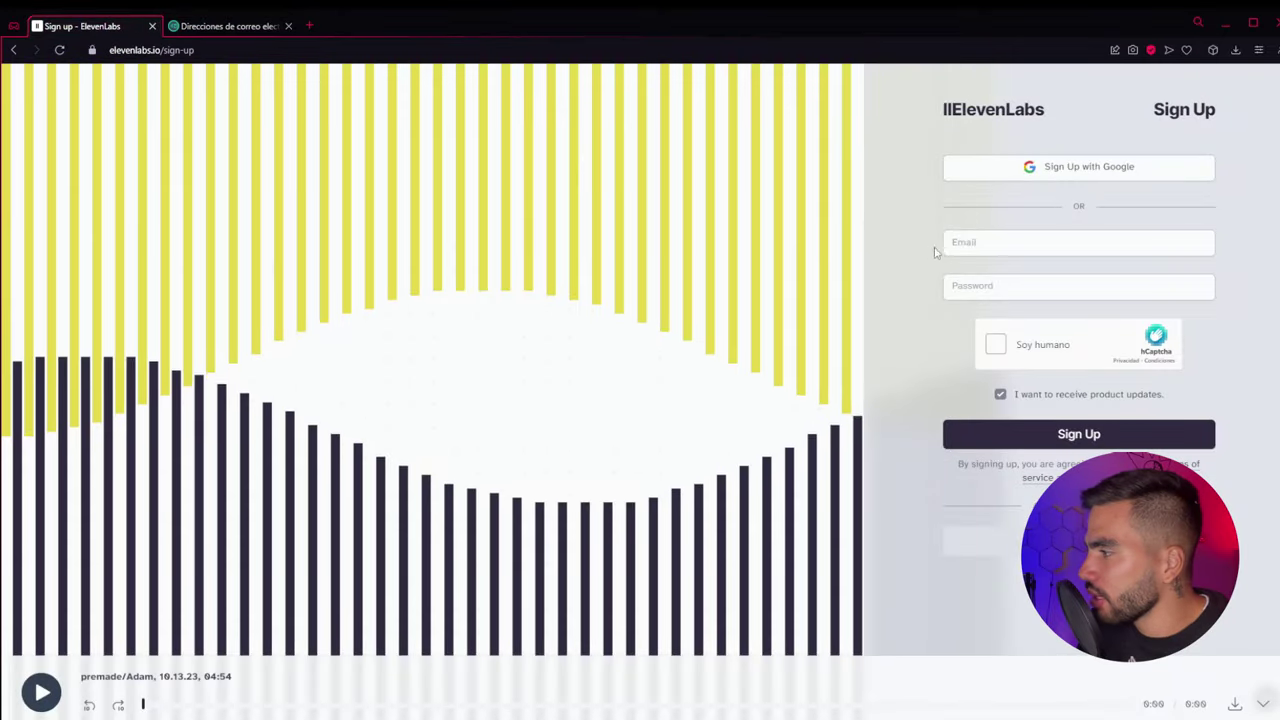
{"action": "left_click", "coordinate": [965, 242]}
{"action": "key", "text": "ctrl+v"}
Enter the account password, complete the "Soy humano" check and submit the sign-up form
{"action": "left_click", "coordinate": [1000, 285]}
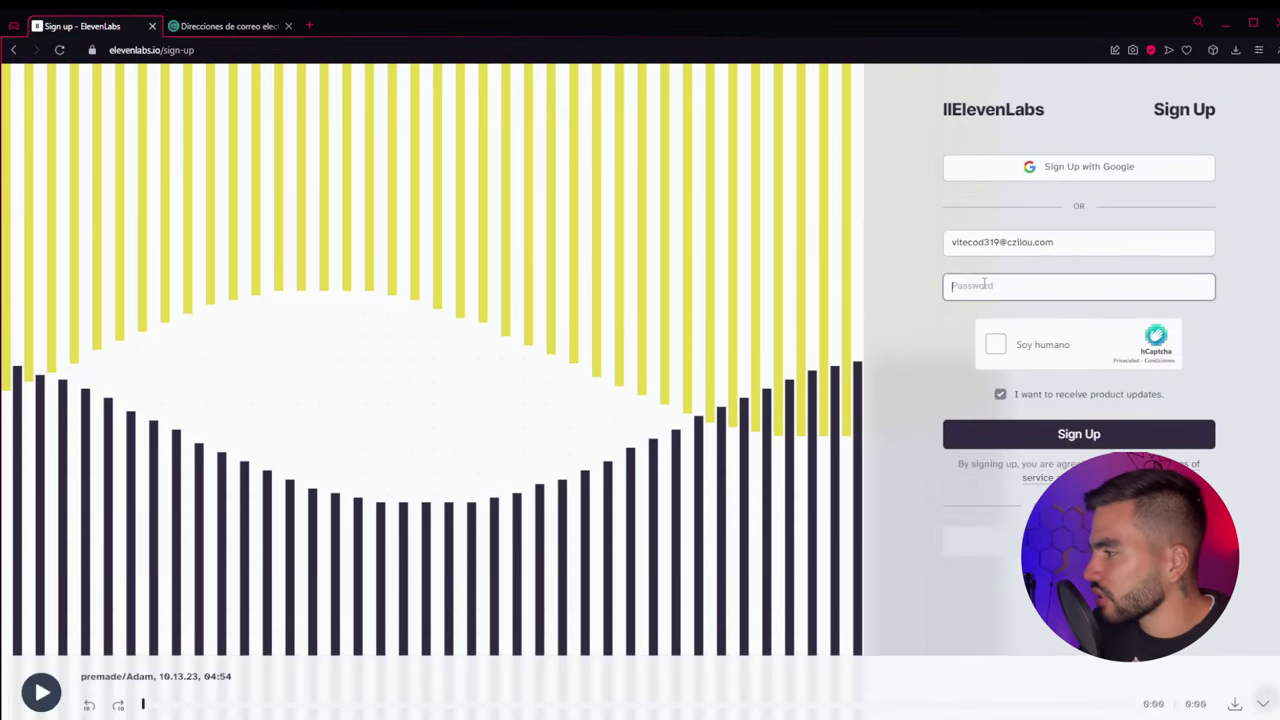
{"action": "type", "text": "************"}
{"action": "left_click", "coordinate": [995, 344]}
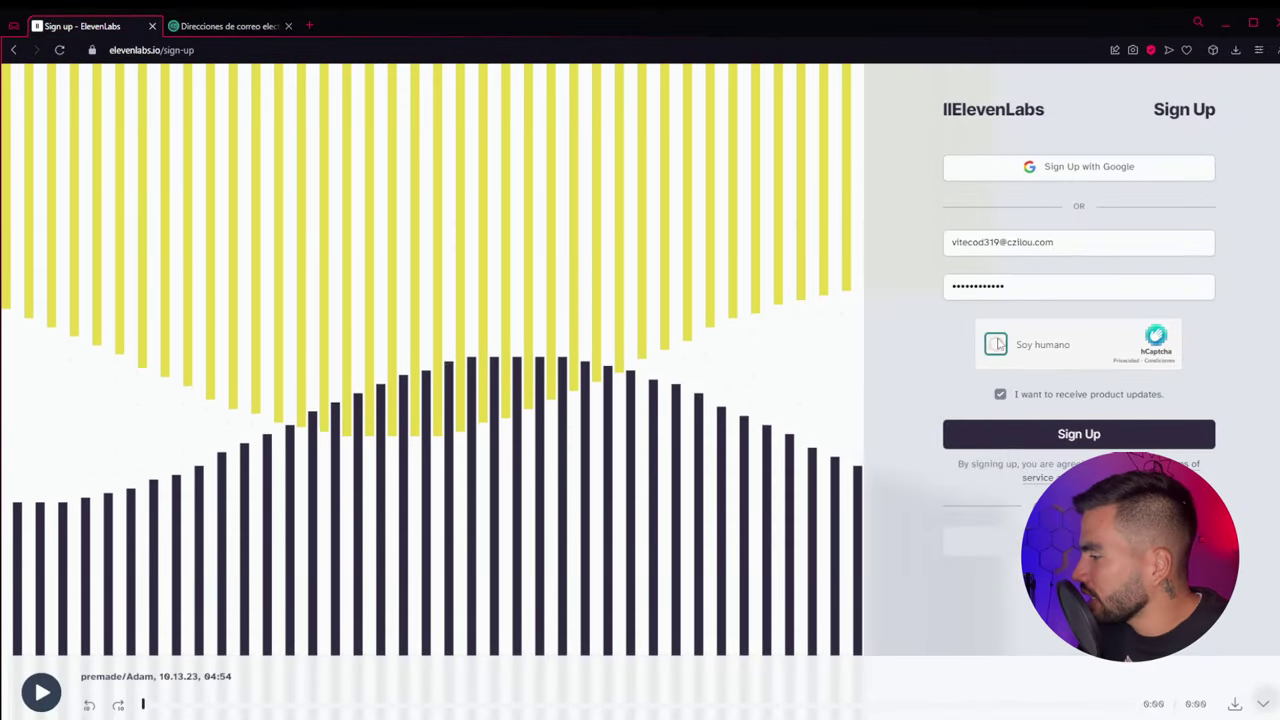
{"action": "left_click", "coordinate": [1118, 432]}
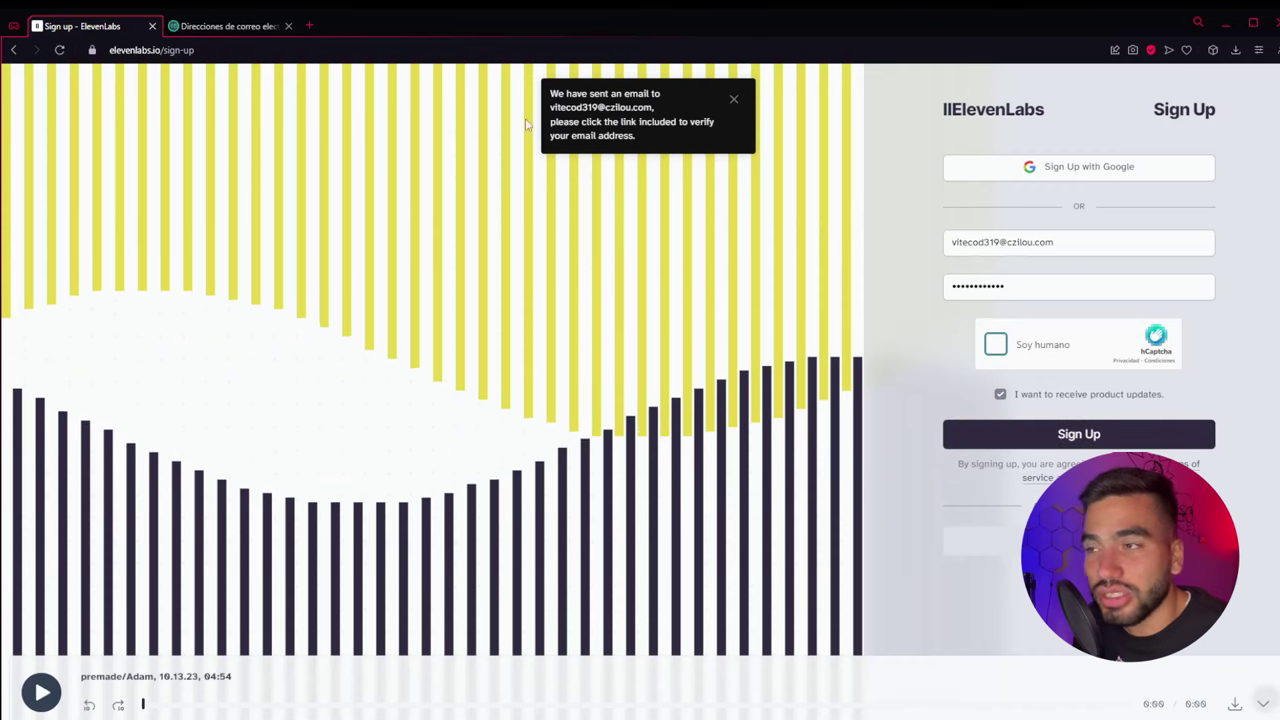
Open the ElevenLabs verification message in the Temp Mail inbox and follow its link to verify the e-mail address
{"action": "left_click", "coordinate": [228, 26]}
{"action": "scroll", "coordinate": [561, 379], "scroll_direction": "down", "scroll_amount": 1}
{"action": "scroll", "coordinate": [561, 379], "scroll_direction": "down", "scroll_amount": 1}
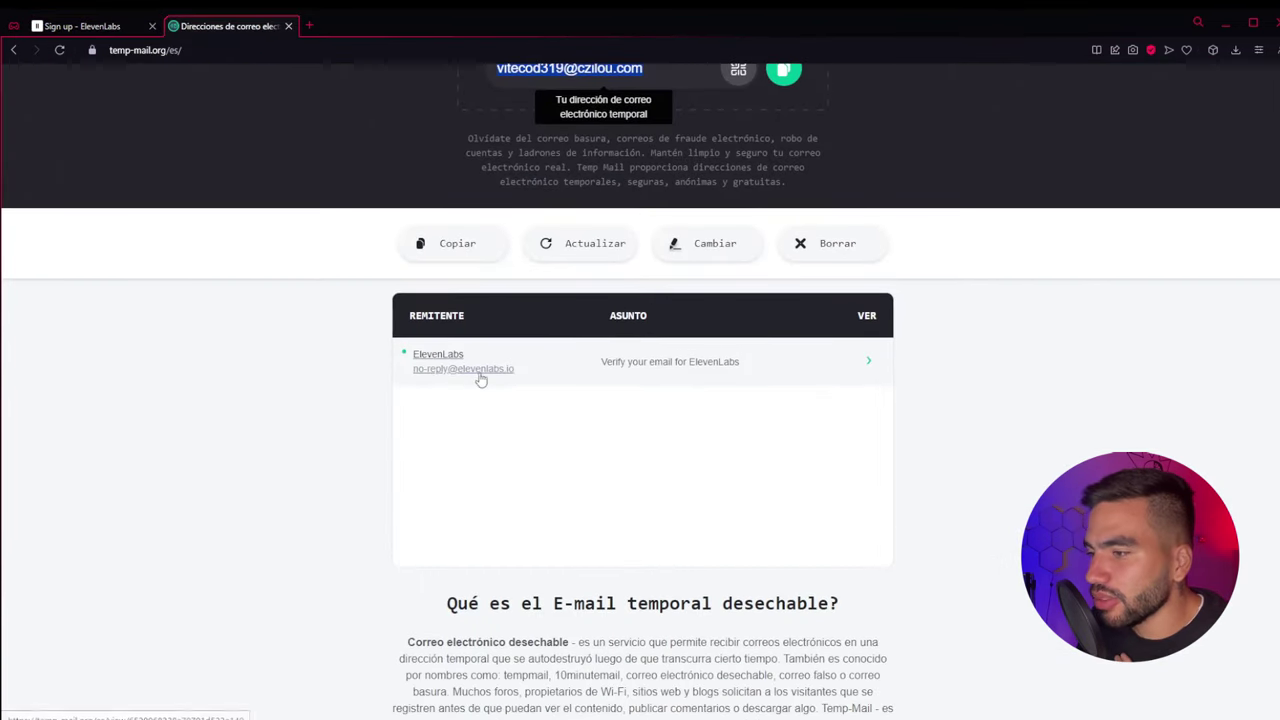
{"action": "left_click", "coordinate": [559, 379]}
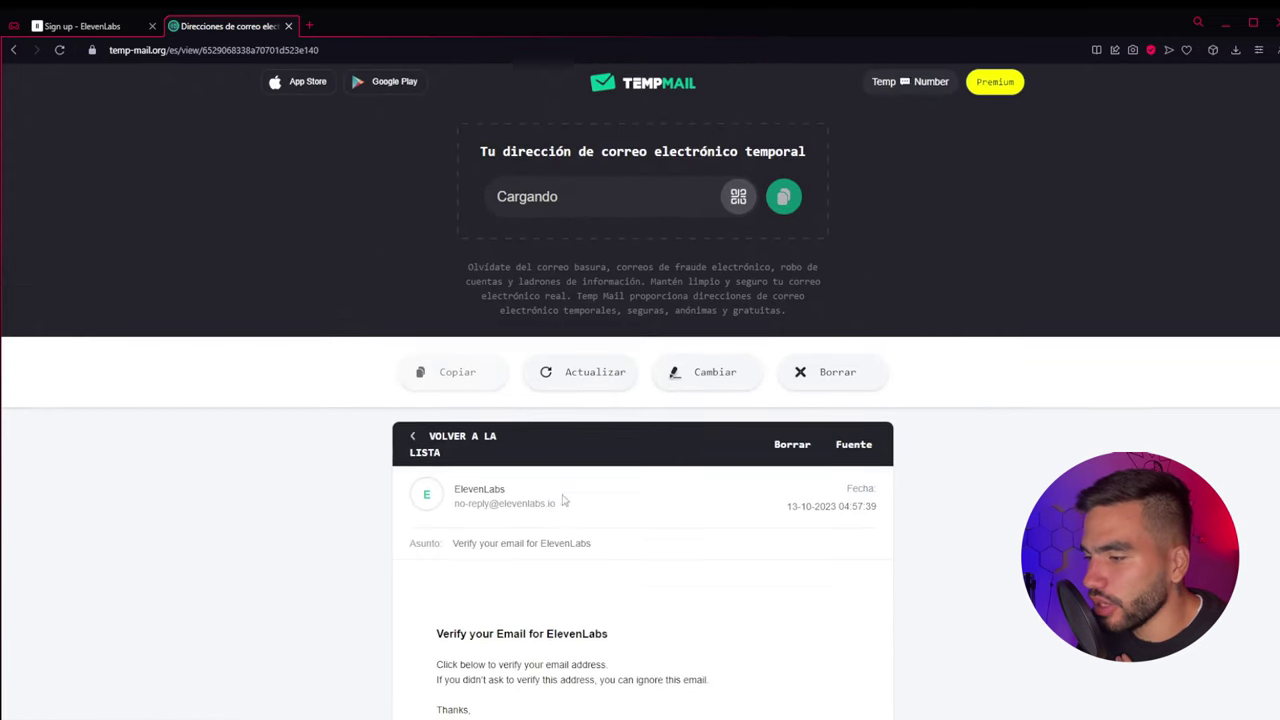
{"action": "scroll", "coordinate": [600, 550], "scroll_direction": "down", "scroll_amount": 3}
{"action": "left_click", "coordinate": [655, 589]}
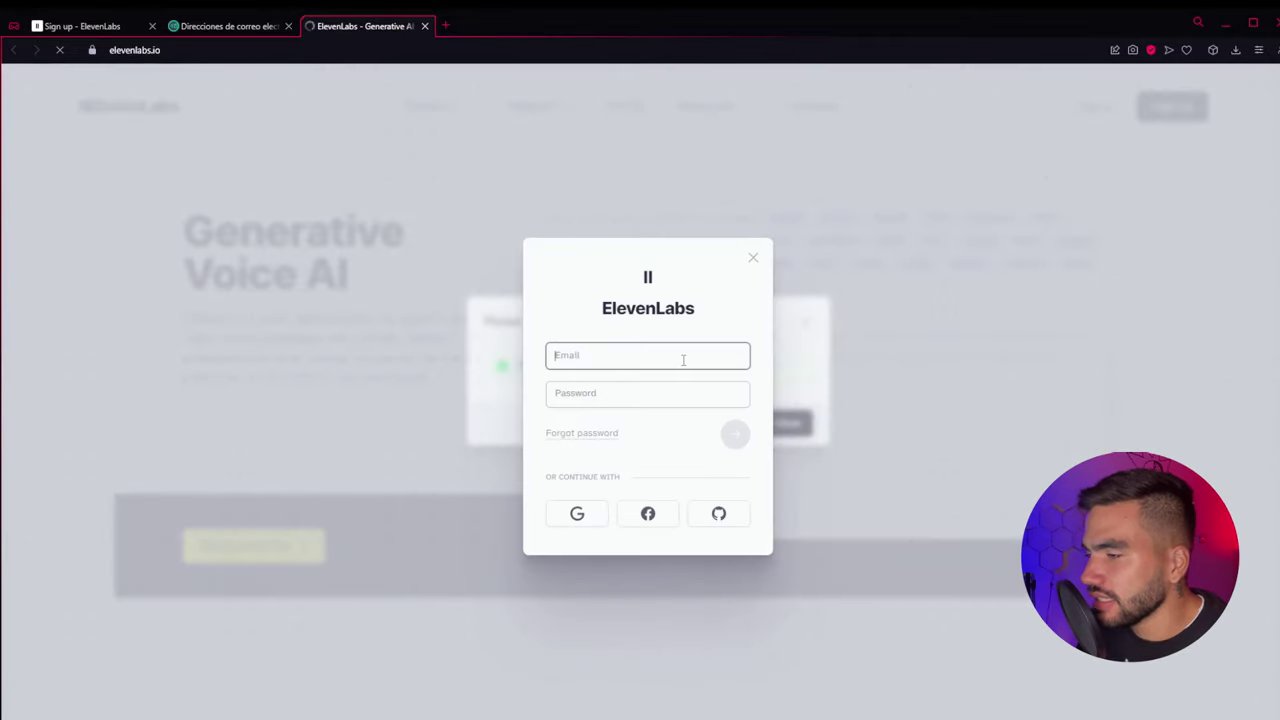
Sign in to ElevenLabs with the temporary e-mail address from Temp Mail and the account password, and close the verification notice
{"action": "left_click", "coordinate": [228, 26]}
{"action": "scroll", "coordinate": [781, 223], "scroll_direction": "up", "scroll_amount": 3}
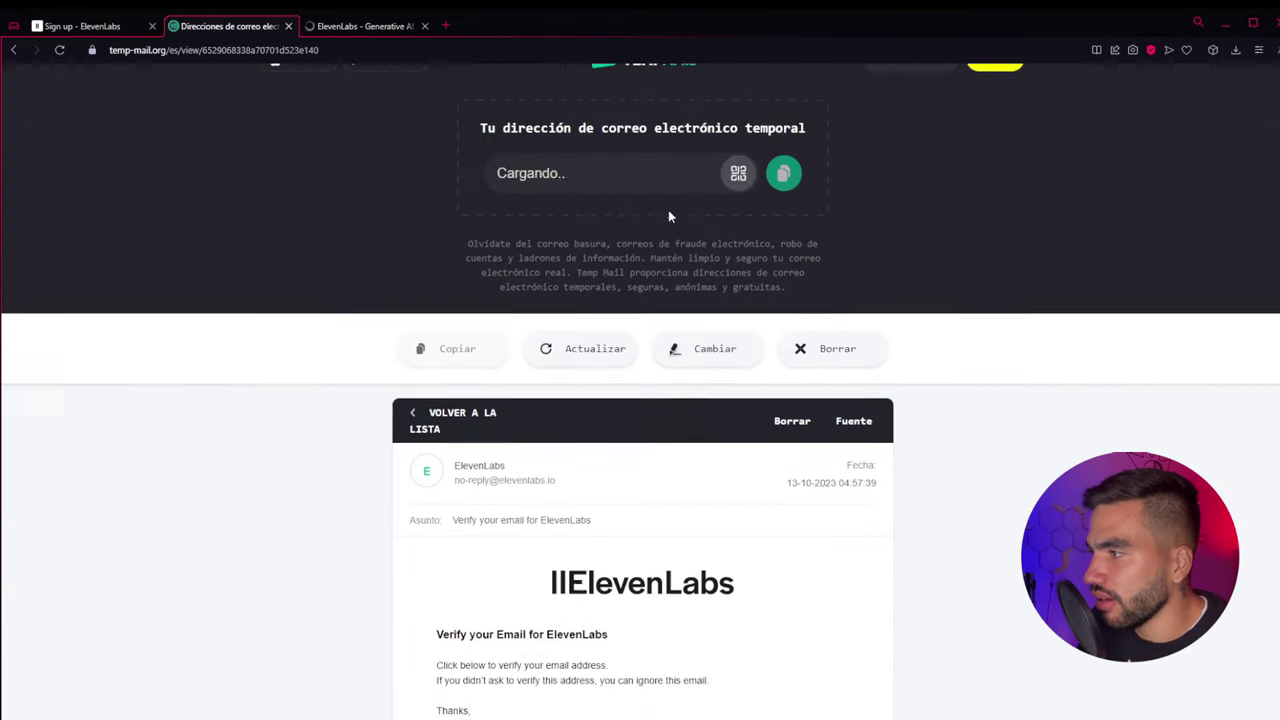
{"action": "scroll", "coordinate": [700, 340], "scroll_direction": "down", "scroll_amount": 1}
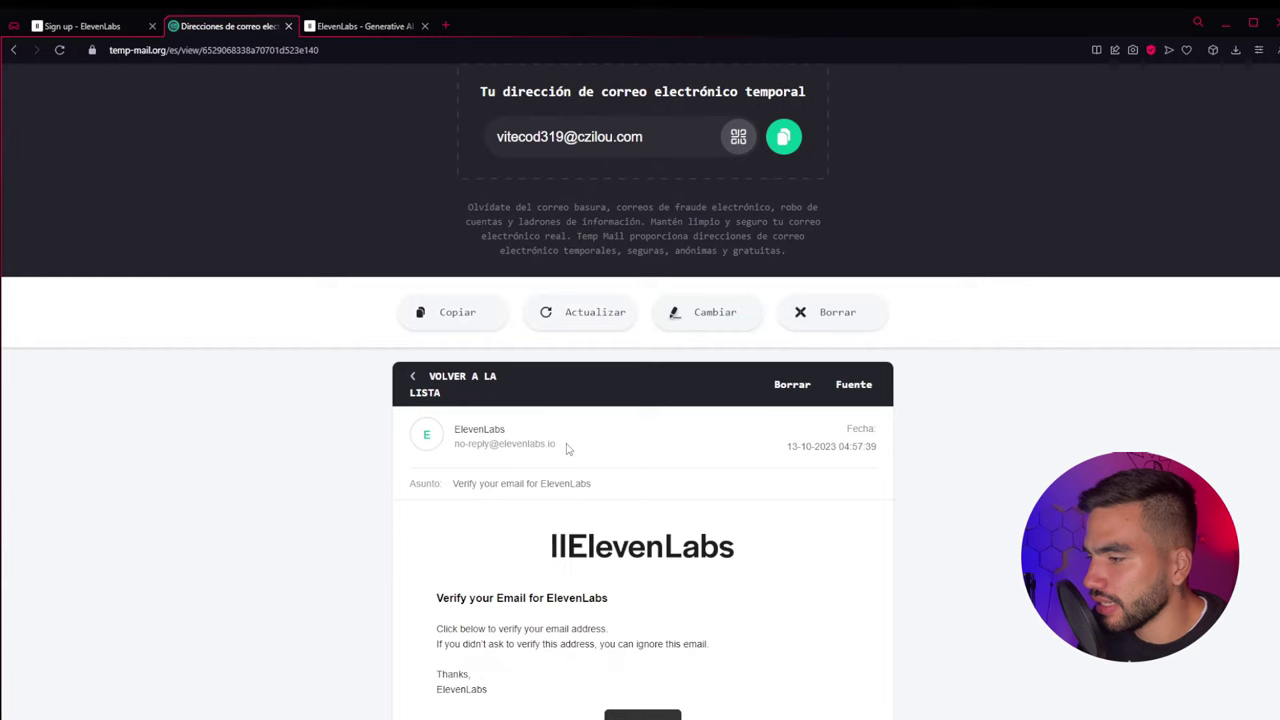
{"action": "left_click", "coordinate": [360, 26]}
{"action": "key", "text": "ctrl+v"}
{"action": "left_click", "coordinate": [628, 392]}
{"action": "type", "text": "*****"}
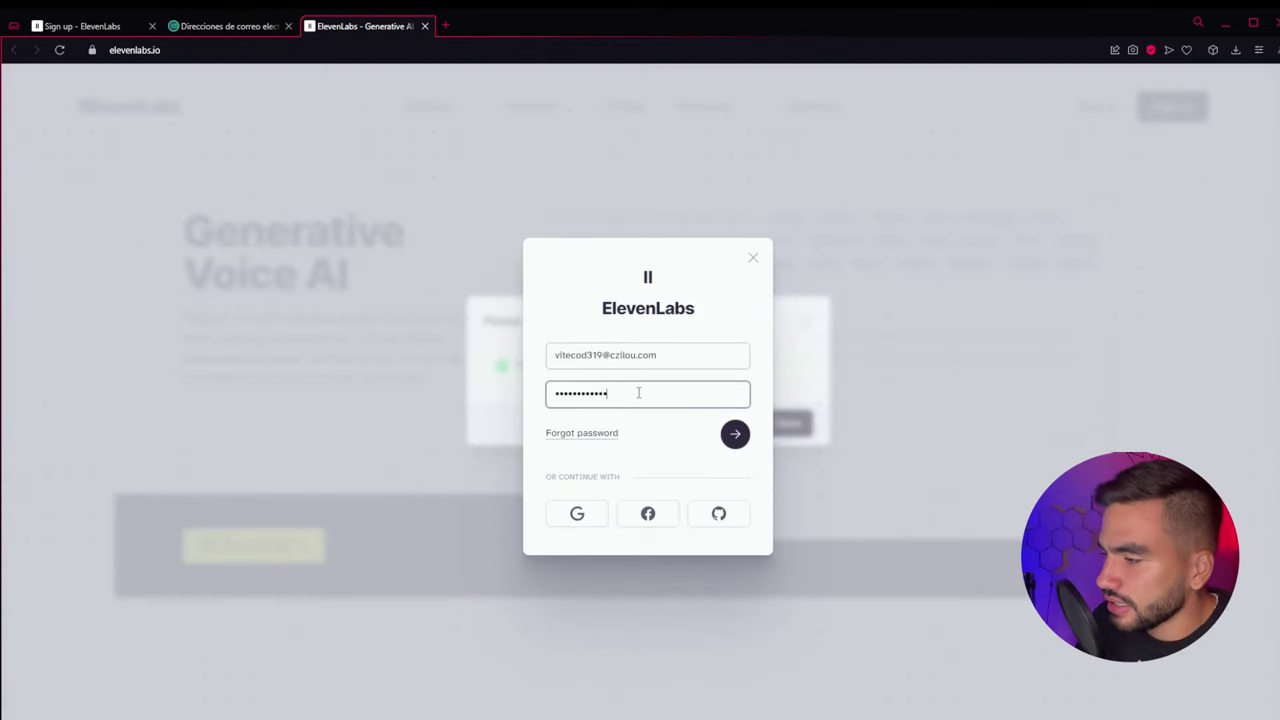
{"action": "key", "text": "Return"}
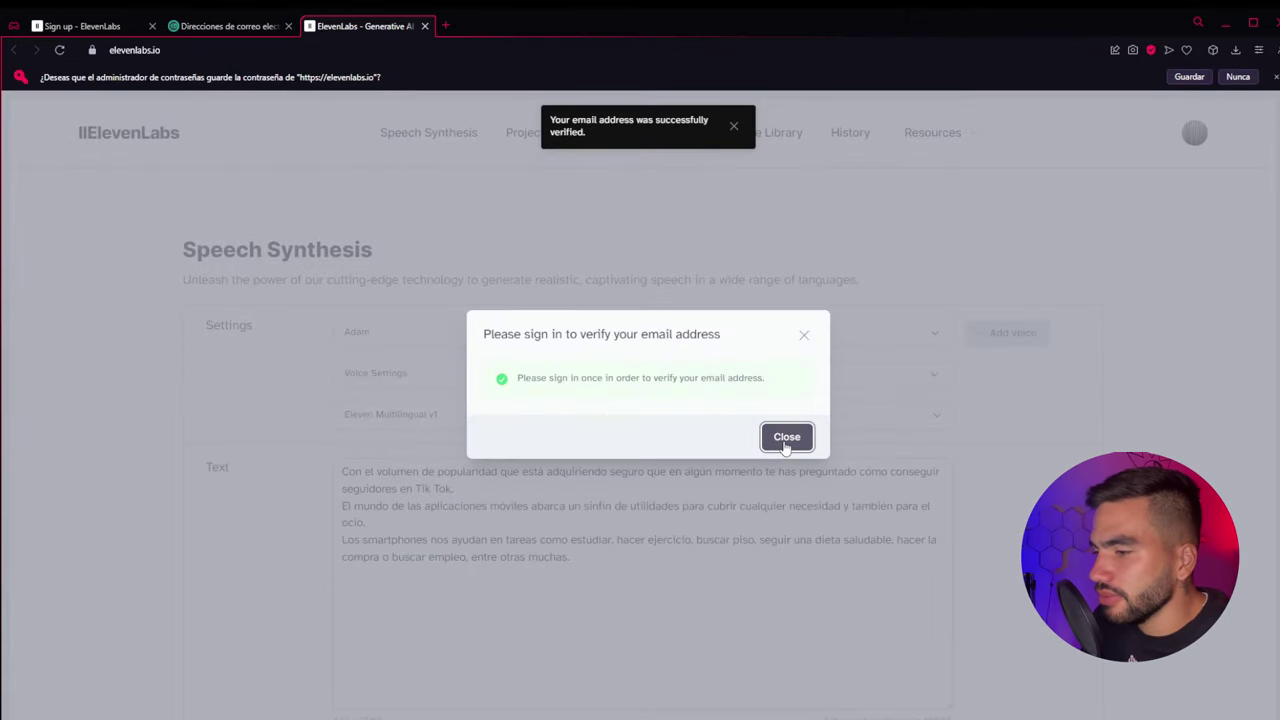
{"action": "left_click", "coordinate": [786, 437]}
Check the new account's total remaining quota below the Speech Synthesis text, and revisit the Temp Mail page
{"action": "scroll", "coordinate": [786, 445], "scroll_direction": "down", "scroll_amount": 3}
{"action": "double_click", "coordinate": [955, 452]}
{"action": "left_click_drag", "start_coordinate": [924, 452], "coordinate": [977, 453]}
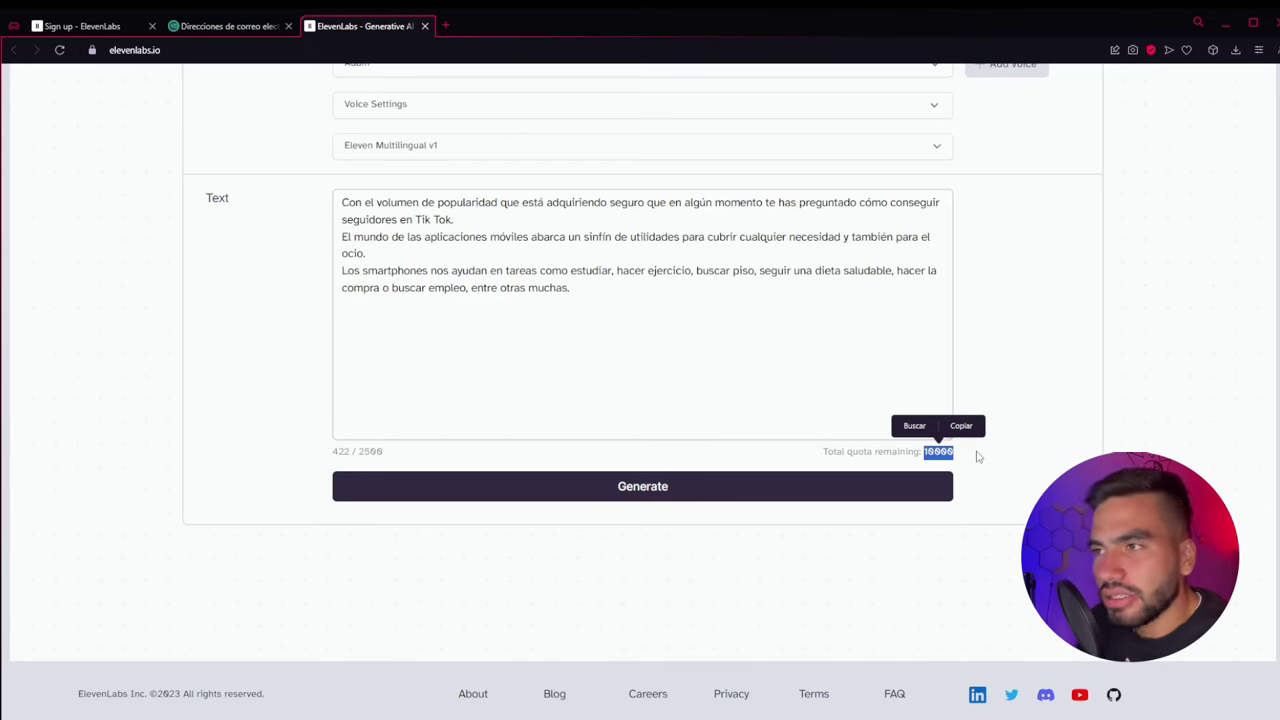
{"action": "left_click", "coordinate": [228, 27]}
{"action": "scroll", "coordinate": [416, 230], "scroll_direction": "up", "scroll_amount": 1}
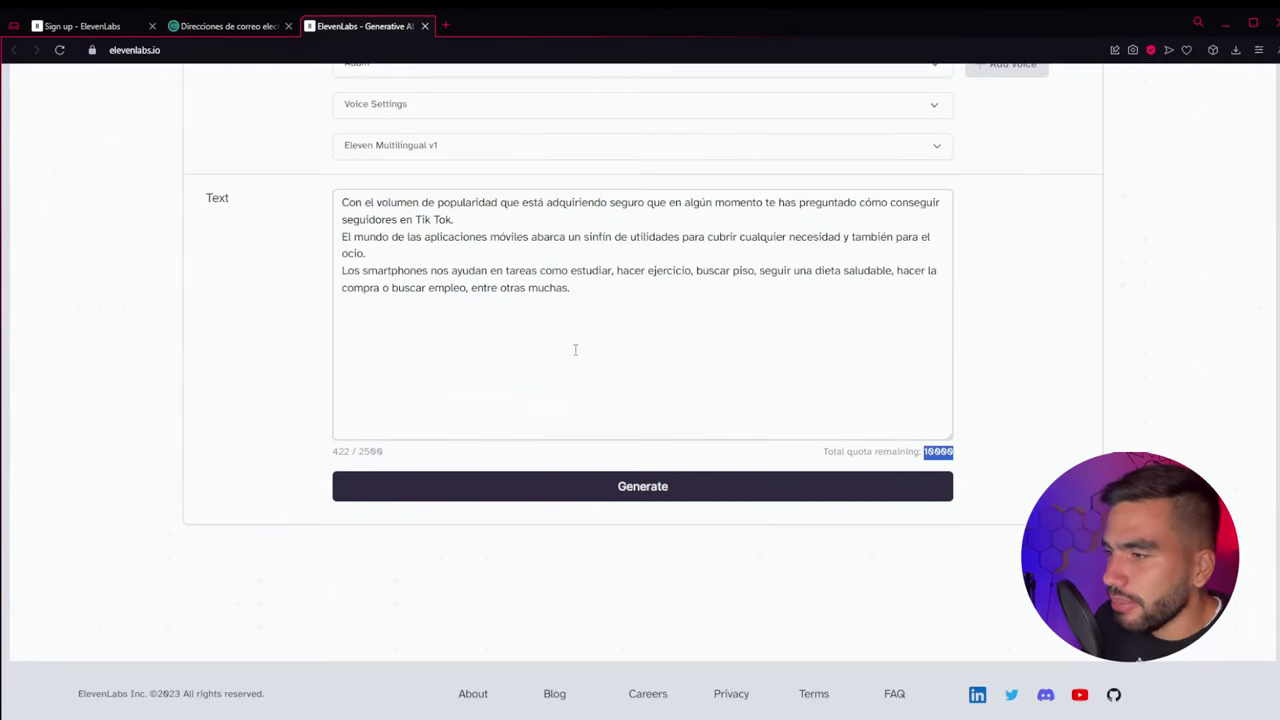
Generate the Spanish TikTok text as speech with the Adam voice and Eleven Multilingual v1, and check the remaining quota
{"action": "scroll", "coordinate": [574, 349], "scroll_direction": "up", "scroll_amount": 2}
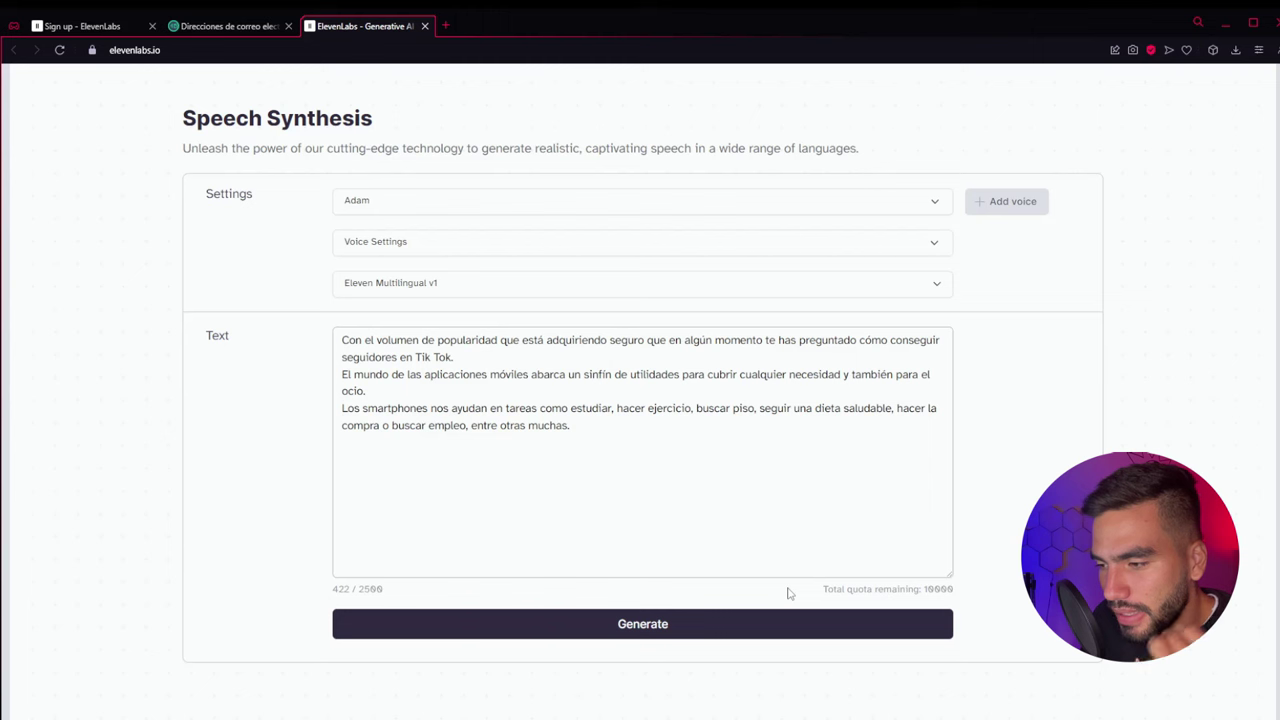
{"action": "left_click", "coordinate": [645, 626]}
{"action": "left_click_drag", "start_coordinate": [930, 590], "coordinate": [953, 591]}
{"action": "left_click", "coordinate": [955, 597]}
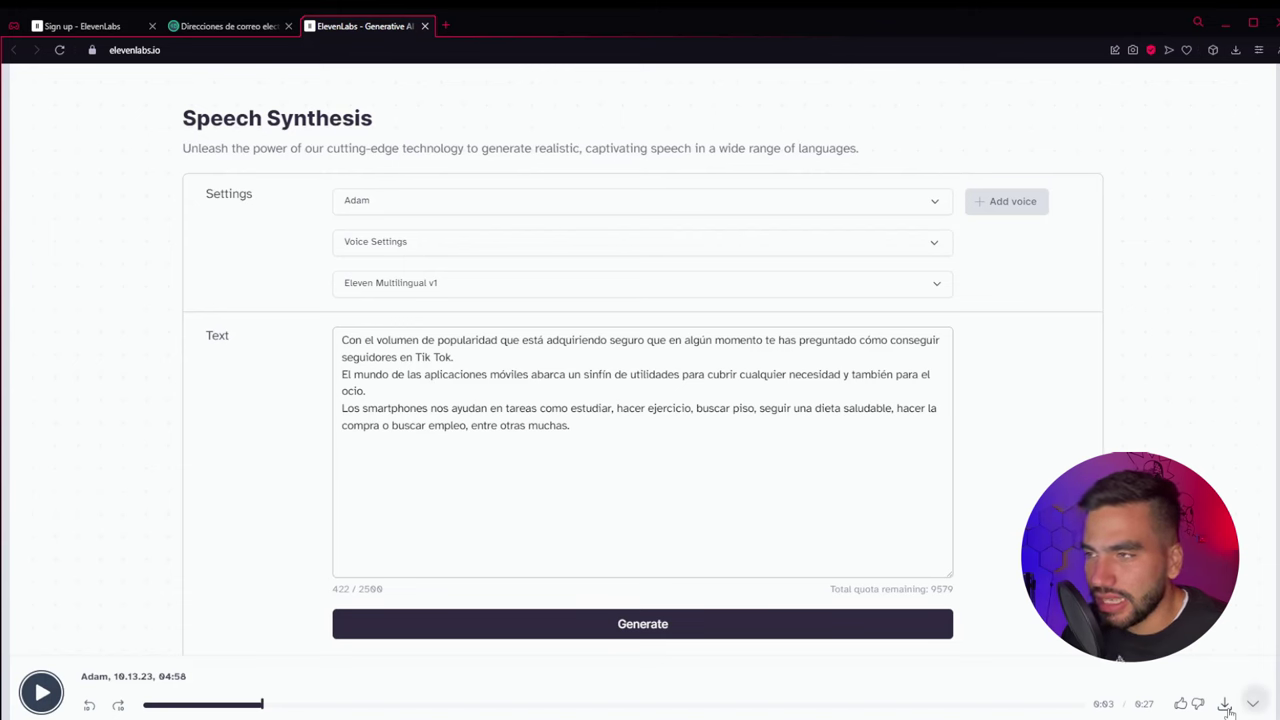
Go back from Temp Mail to the Google results for "gmail temporal" and look through the alternative temporary e-mail services
{"action": "key", "text": "ctrl+shift+Tab"}
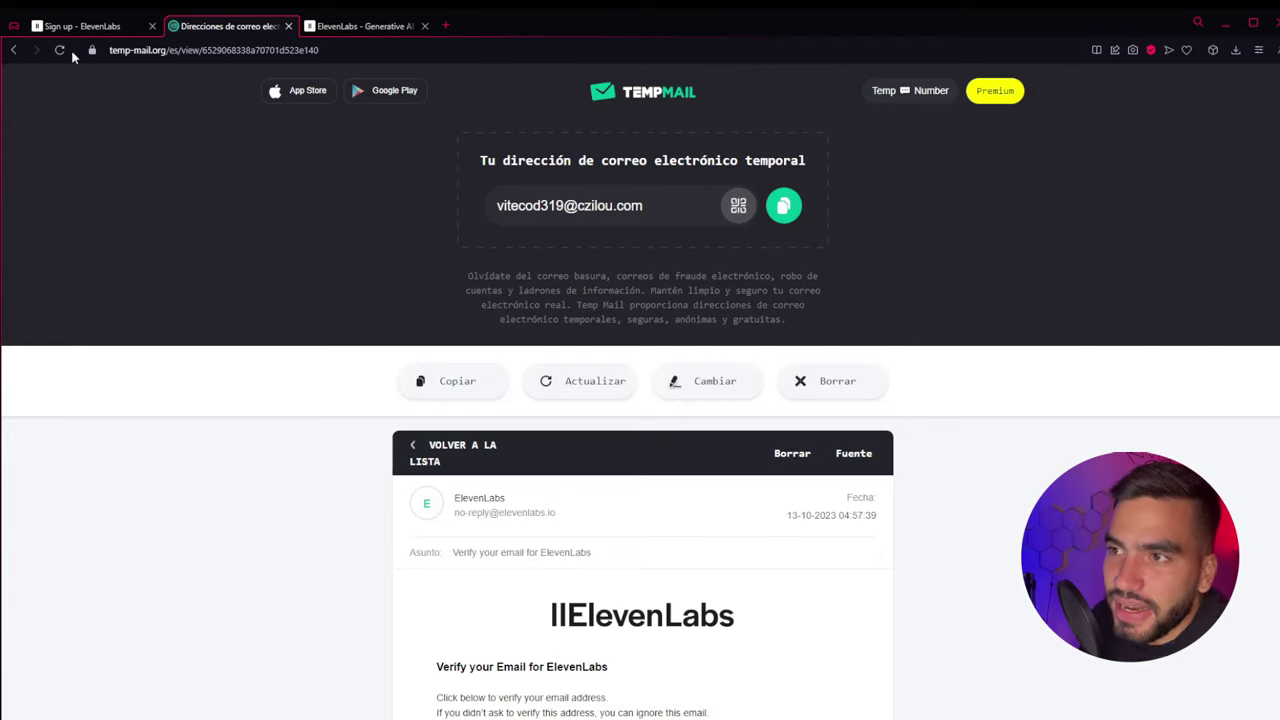
{"action": "left_click", "coordinate": [14, 49]}
{"action": "left_click", "coordinate": [14, 50]}
{"action": "scroll", "coordinate": [338, 260], "scroll_direction": "down", "scroll_amount": 1}
{"action": "scroll", "coordinate": [320, 285], "scroll_direction": "down", "scroll_amount": 7}
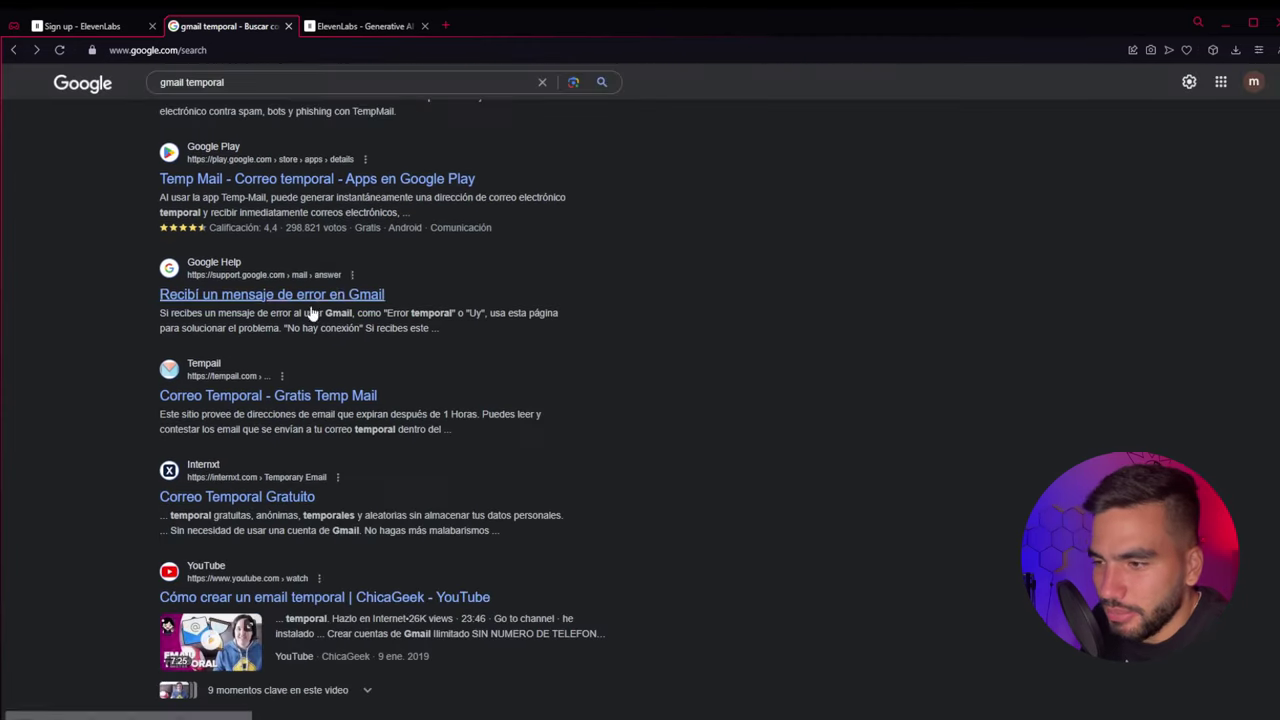
{"action": "scroll", "coordinate": [310, 310], "scroll_direction": "up", "scroll_amount": 8}
{"action": "scroll", "coordinate": [310, 317], "scroll_direction": "up", "scroll_amount": 1}
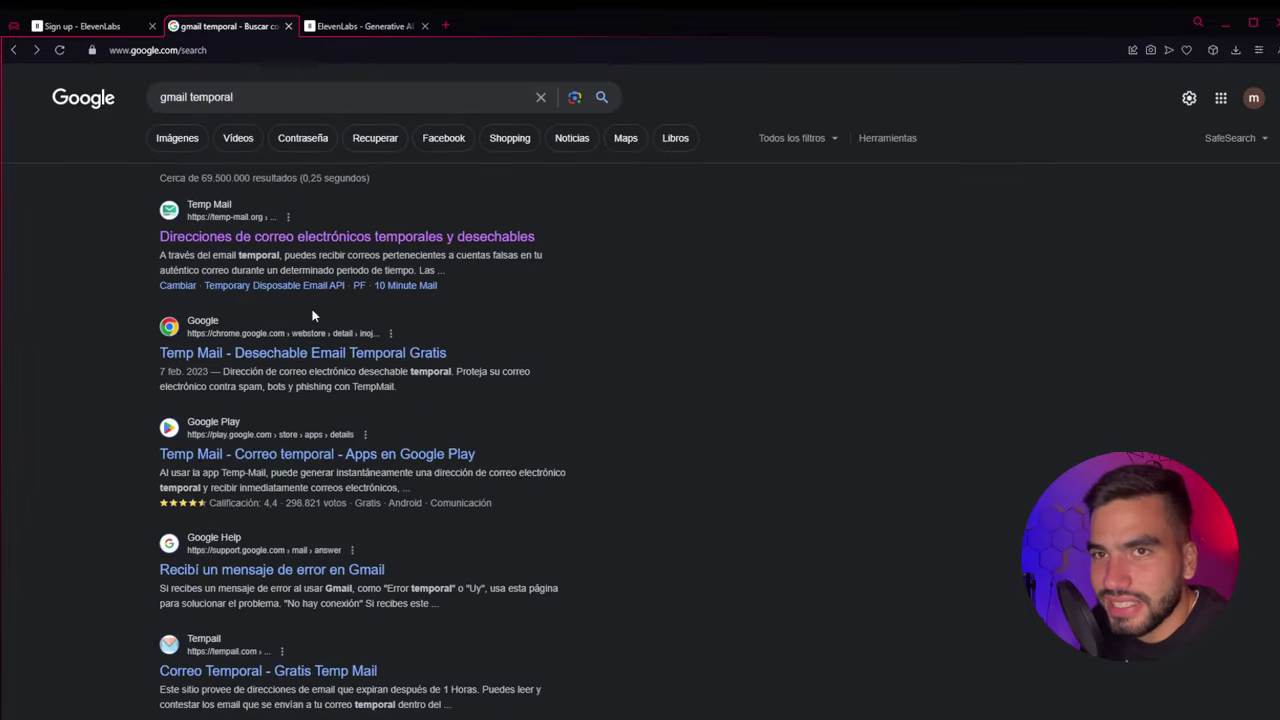